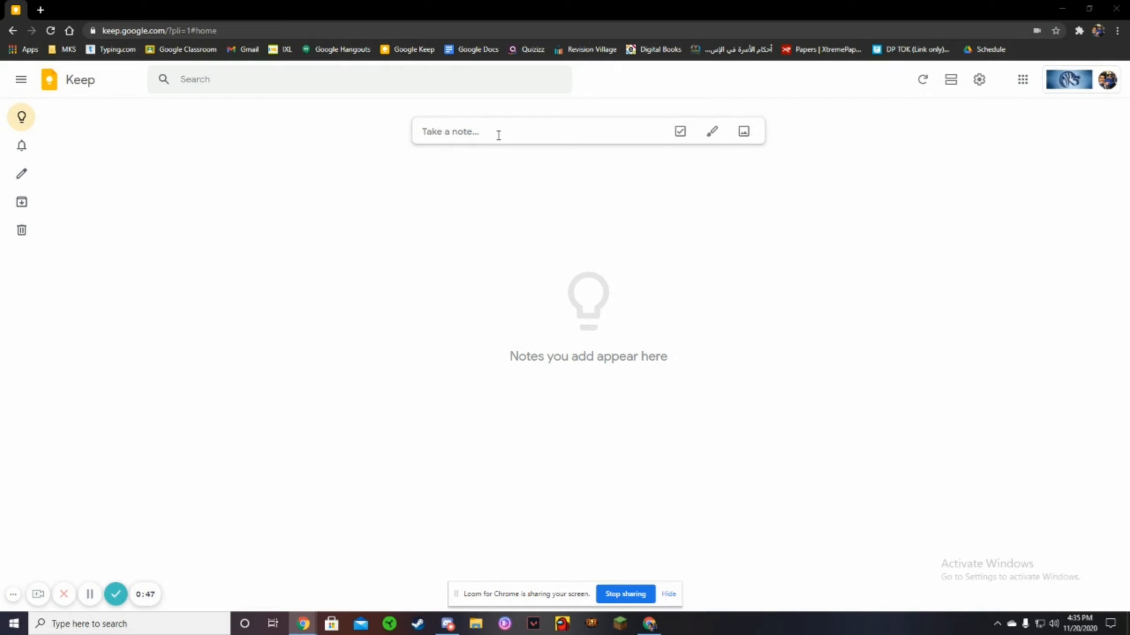
Step: Create a new note containing the text "NOTE" and save it
{"action": "left_click", "coordinate": [475, 132]}
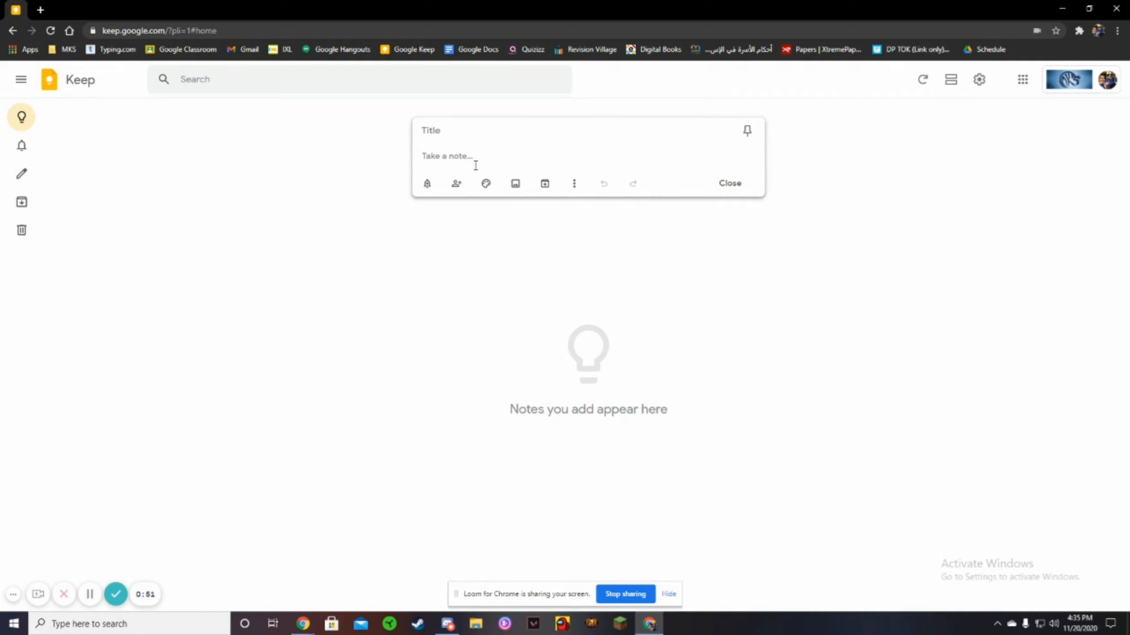
{"action": "type", "text": "NOTE"}
{"action": "left_click", "coordinate": [792, 314]}
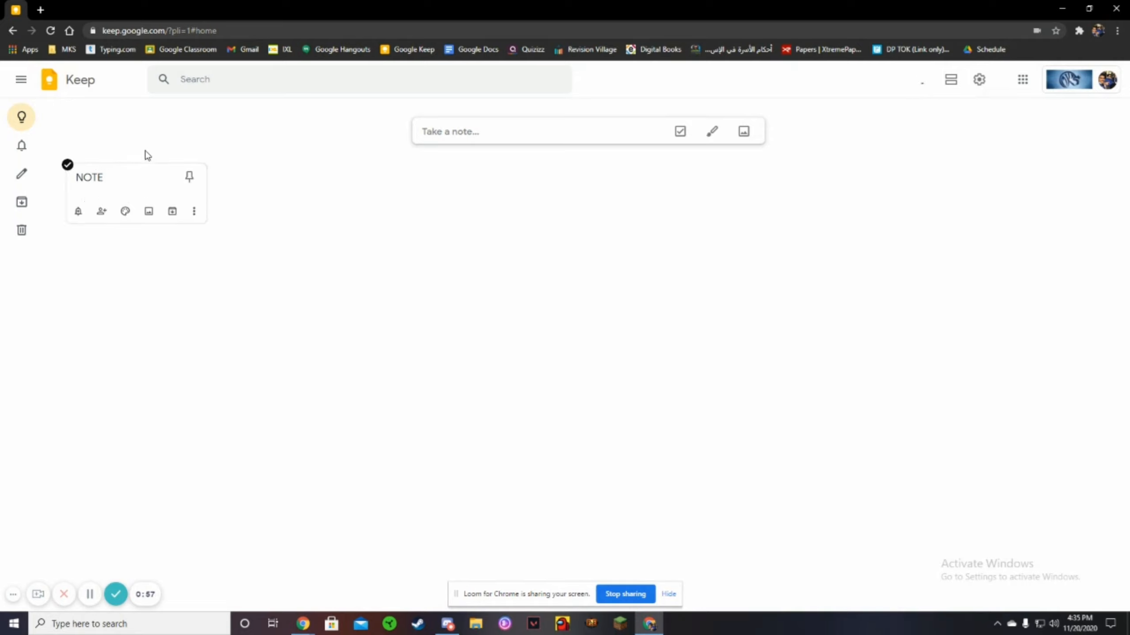
Step: Give the saved note the title "Notes" and close it
{"action": "left_click", "coordinate": [134, 177]}
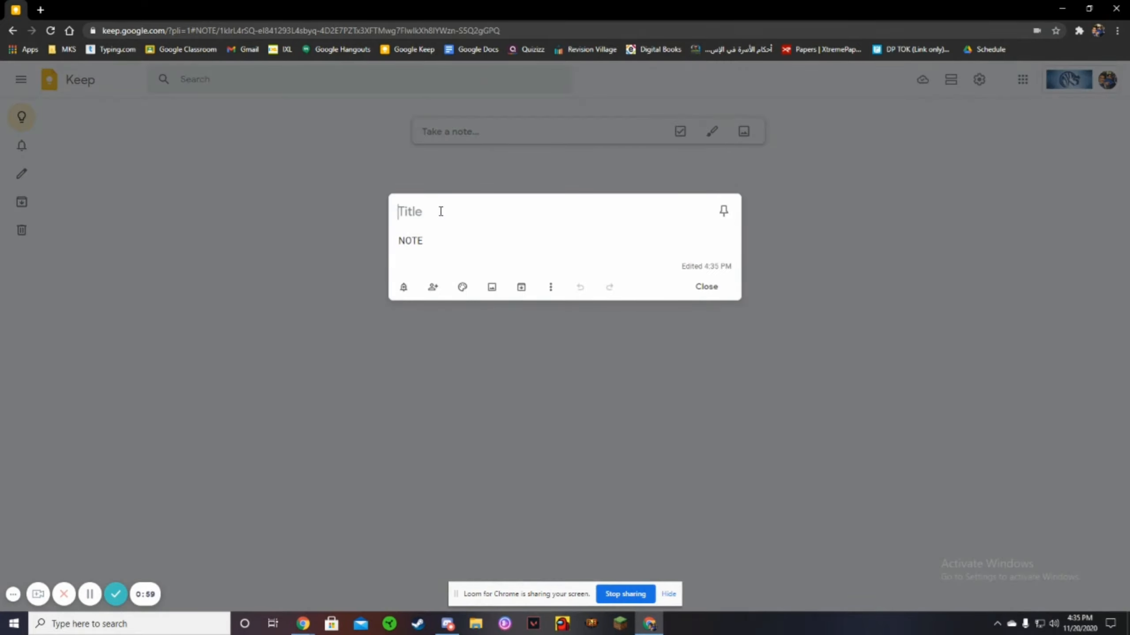
{"action": "left_click", "coordinate": [441, 211]}
{"action": "type", "text": "Notes"}
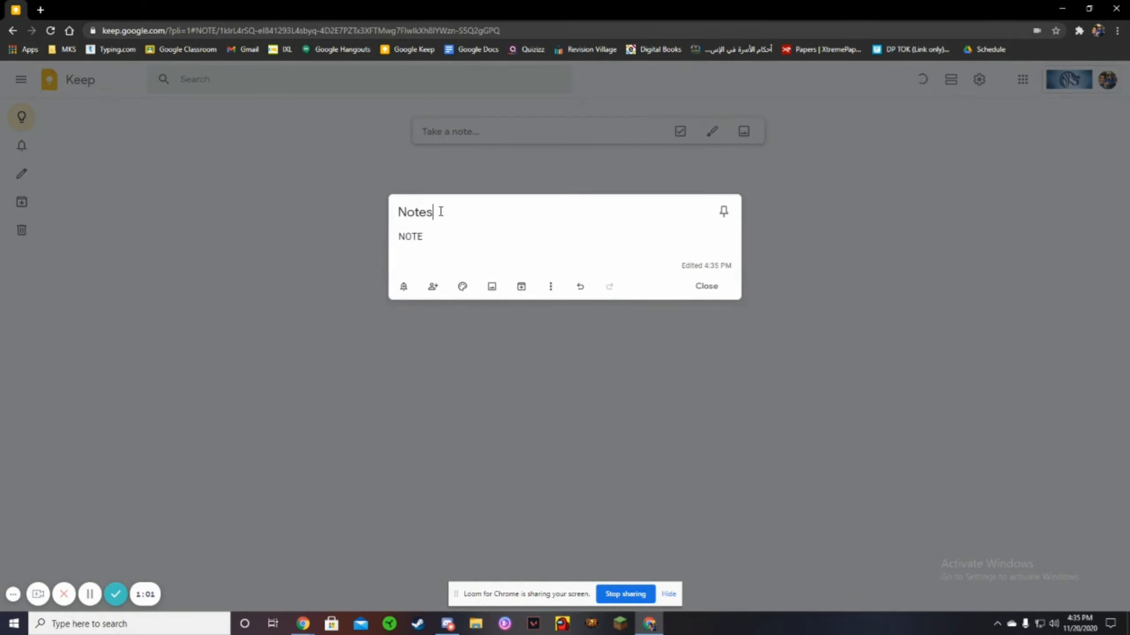
{"action": "left_click", "coordinate": [688, 286]}
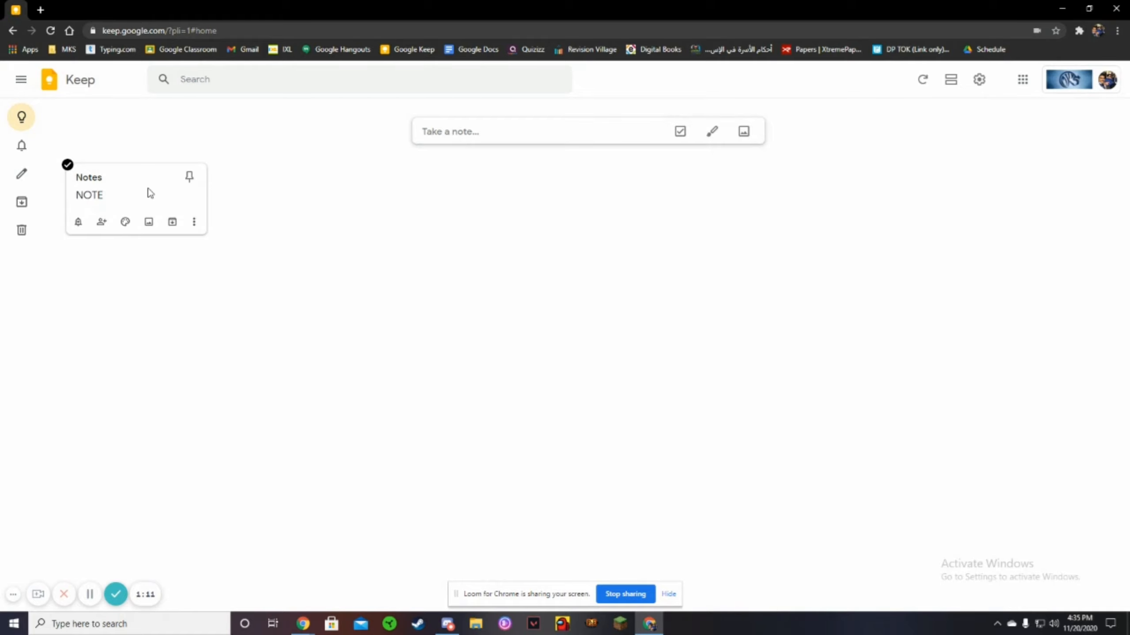
Step: Replace the body text of the Notes note with "Test Tomorrow"
{"action": "left_click", "coordinate": [107, 202]}
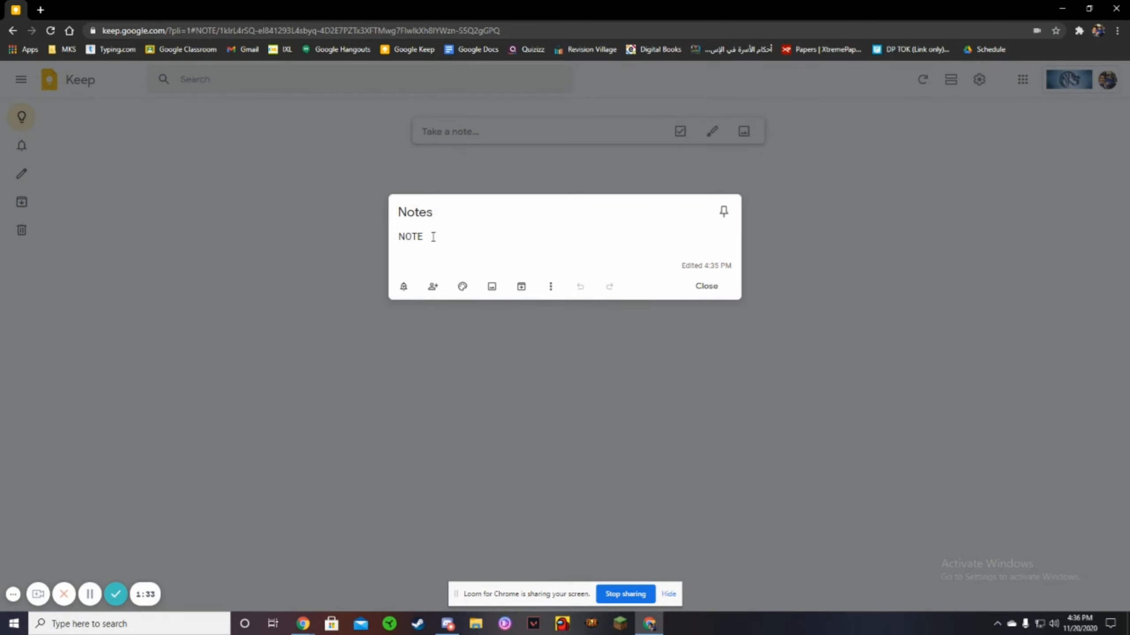
{"action": "left_click_drag", "start_coordinate": [431, 236], "coordinate": [372, 252]}
{"action": "type", "text": "Test Tomorrow"}
Step: Add a reminder for tomorrow at 8:00 AM to the note and delete that reminder again
{"action": "left_click", "coordinate": [403, 287]}
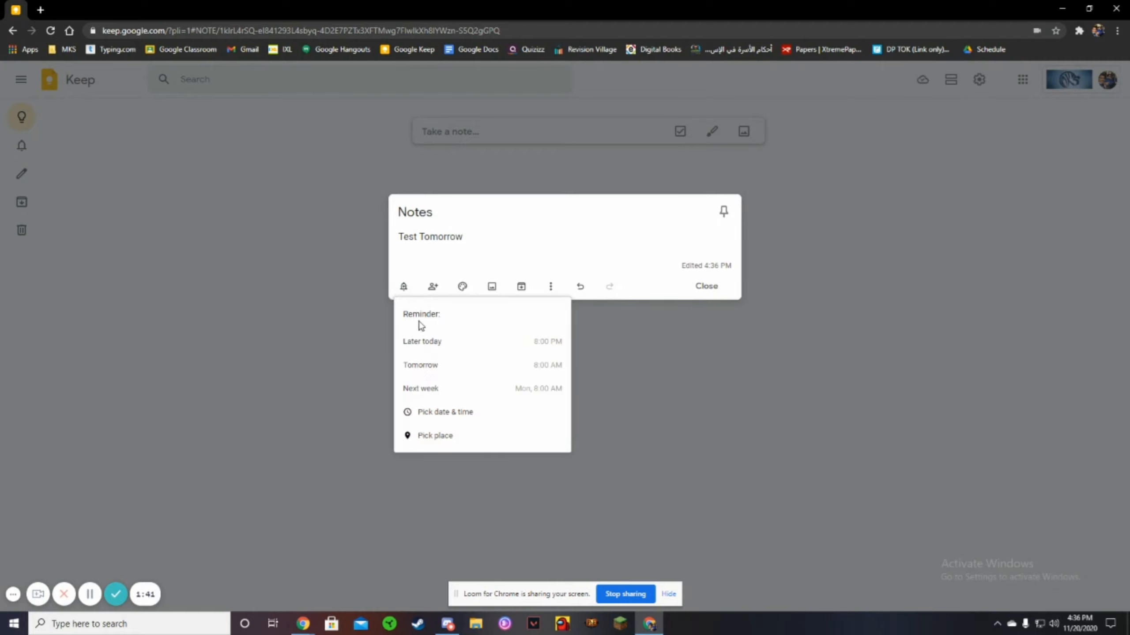
{"action": "left_click", "coordinate": [454, 371]}
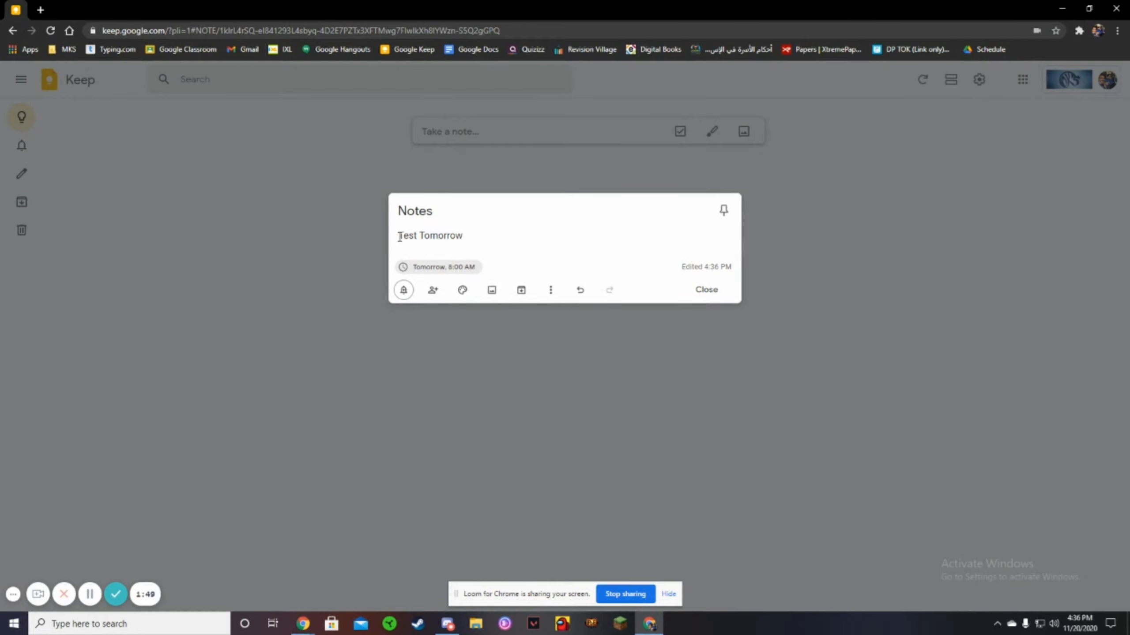
{"action": "left_click_drag", "start_coordinate": [398, 235], "coordinate": [493, 232]}
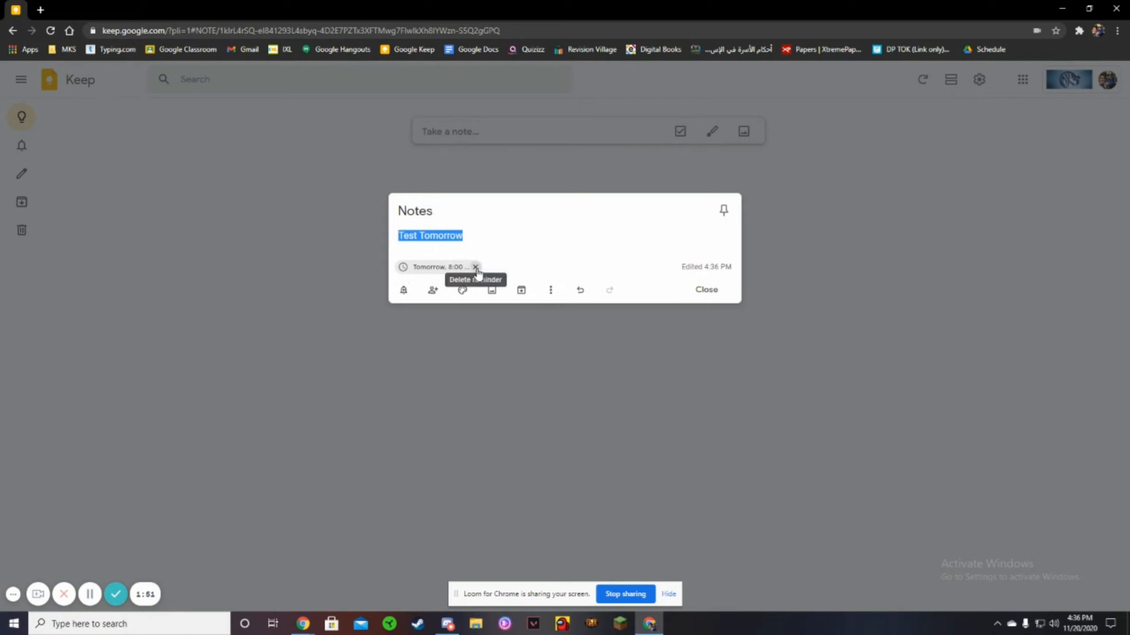
{"action": "left_click", "coordinate": [475, 268]}
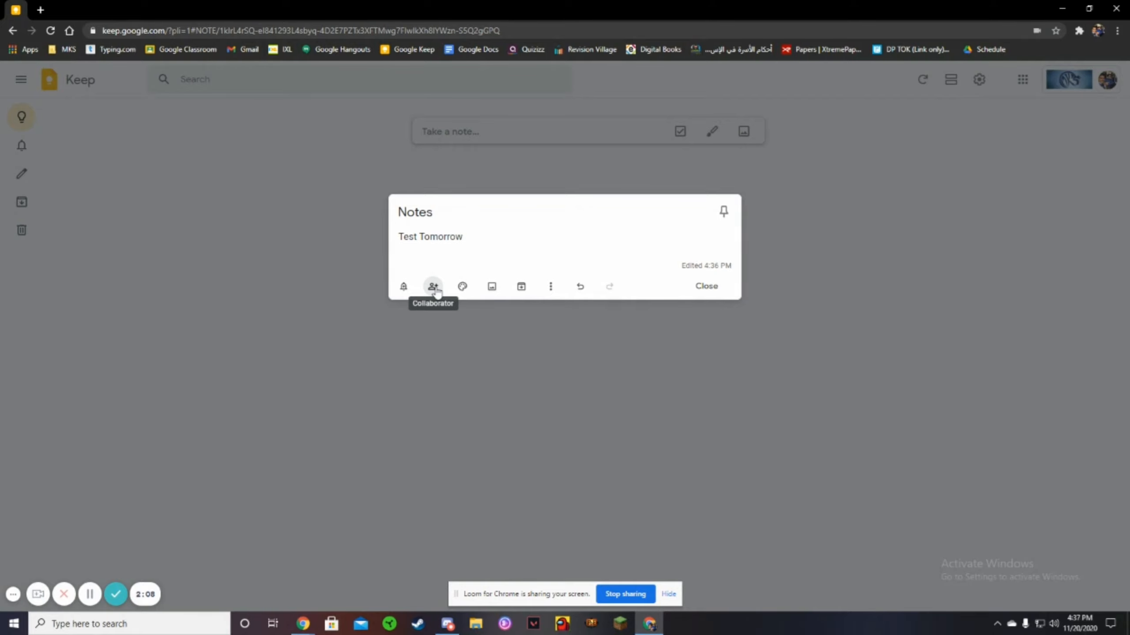
Step: View the note's collaborator settings and leave them without sharing the note
{"action": "left_click", "coordinate": [433, 288]}
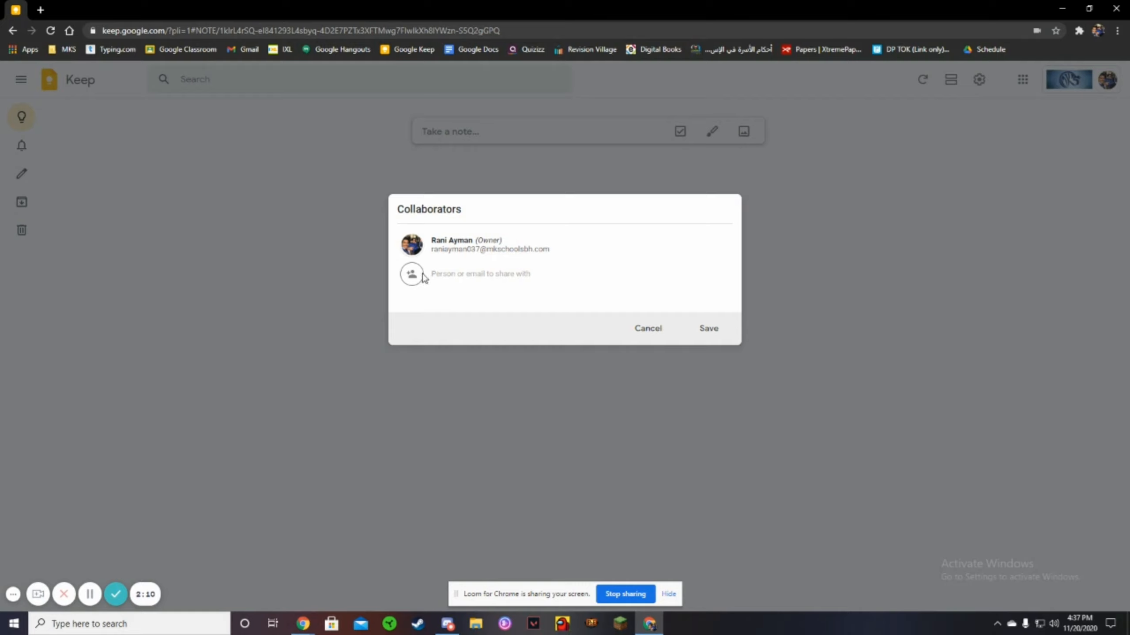
{"action": "left_click", "coordinate": [654, 335]}
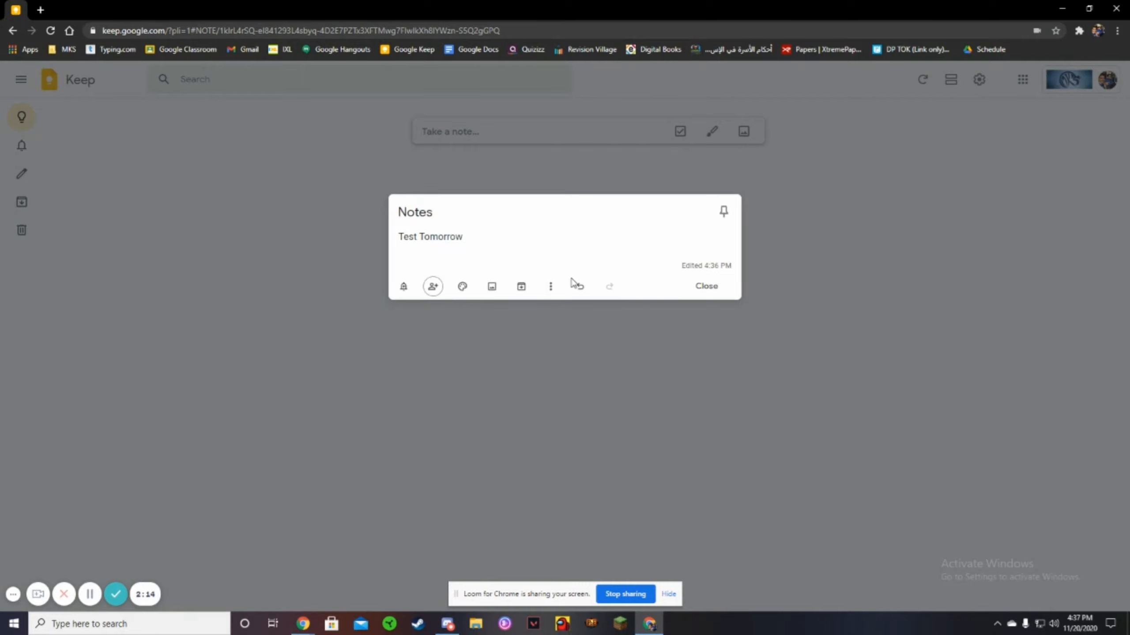
Step: Change the Notes note's background color to orange
{"action": "mouse_move", "coordinate": [464, 290]}
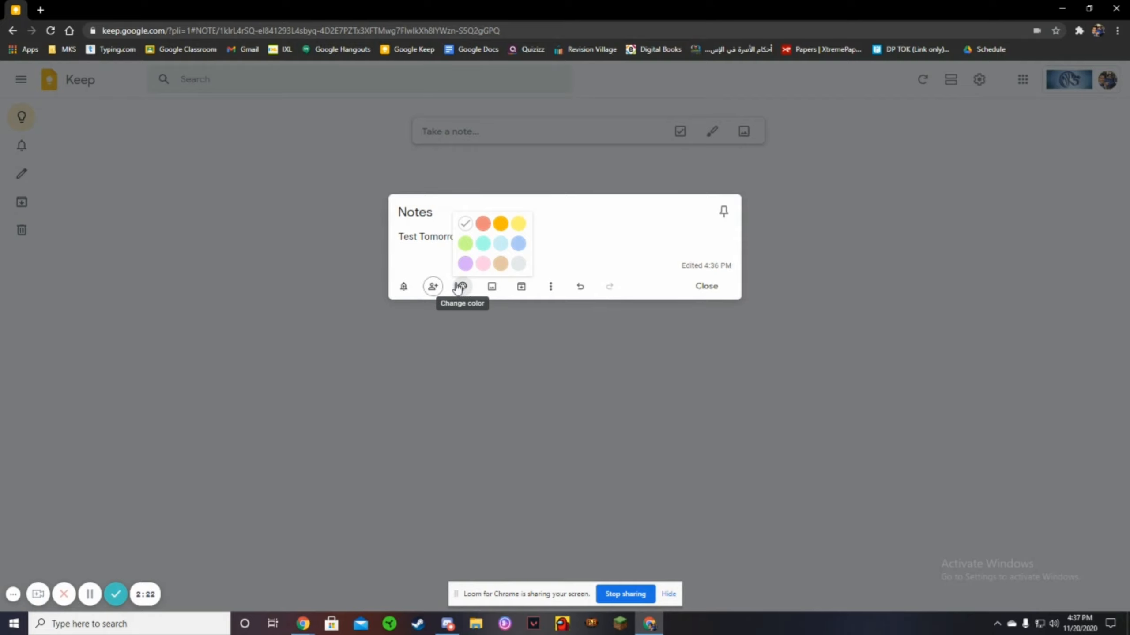
{"action": "left_click", "coordinate": [484, 227]}
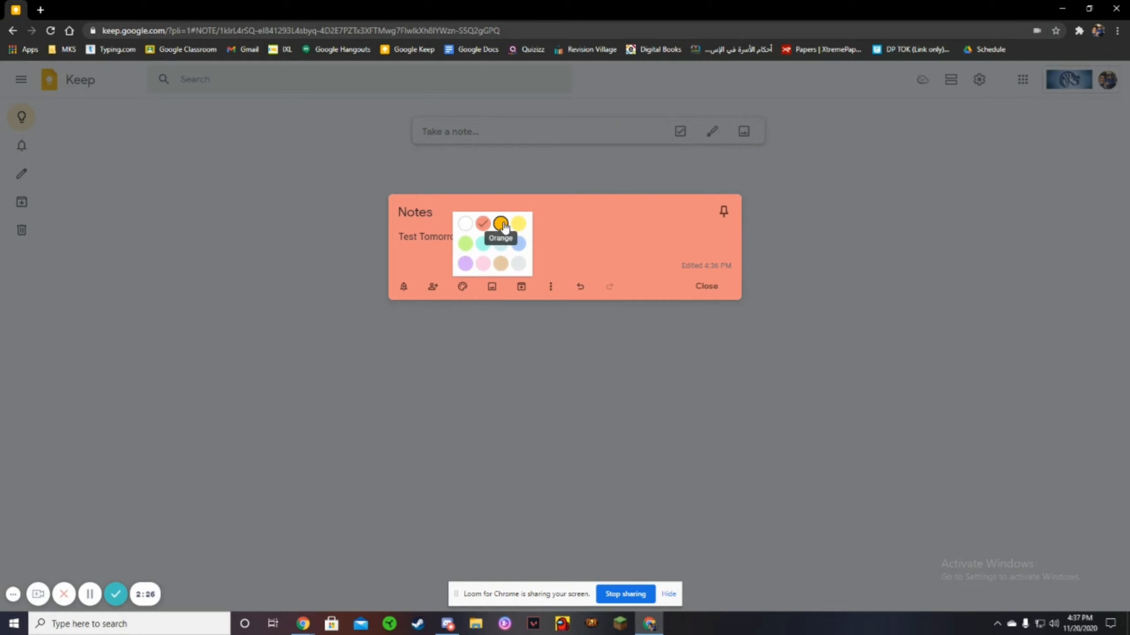
{"action": "left_click", "coordinate": [502, 225]}
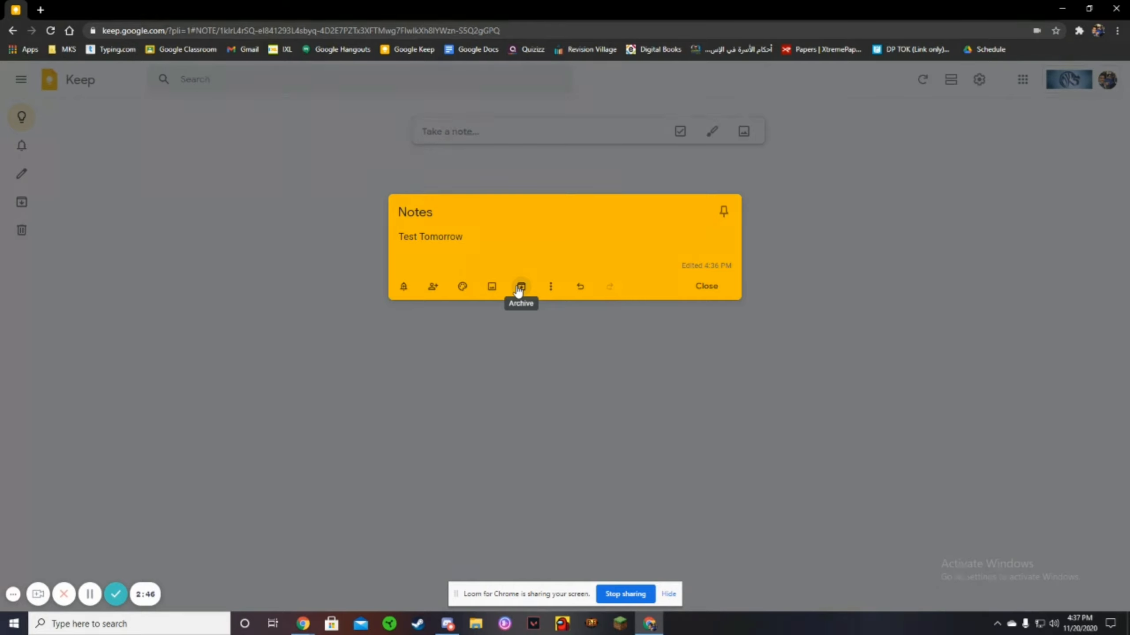
Step: Archive the Notes note, unarchive it from the archive and return to the main notes view
{"action": "left_click", "coordinate": [519, 289]}
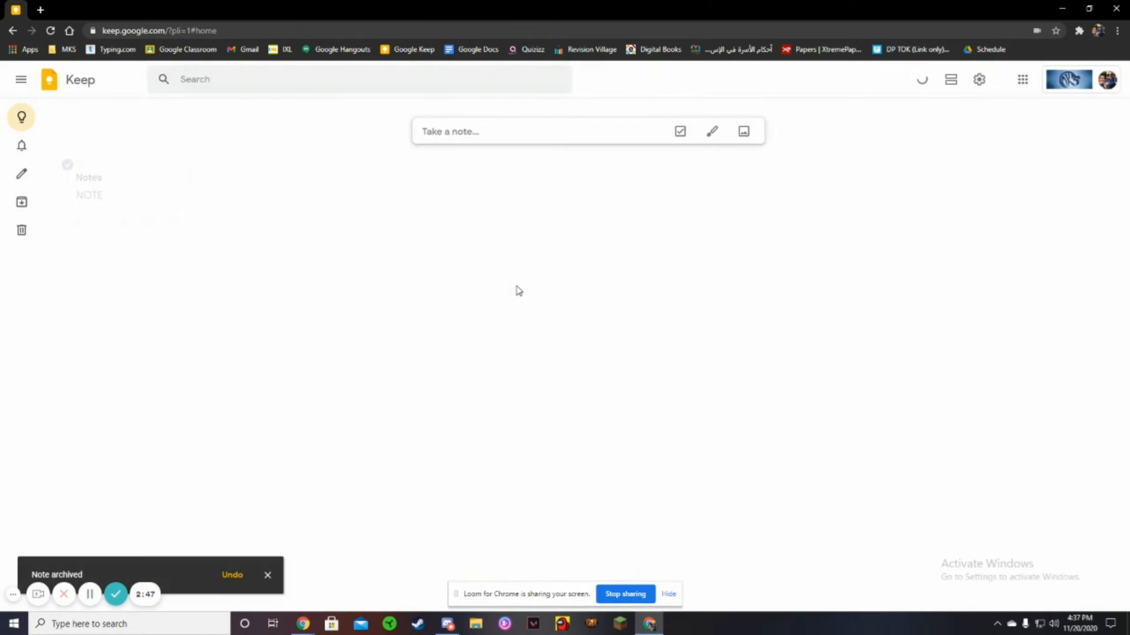
{"action": "left_click", "coordinate": [22, 202]}
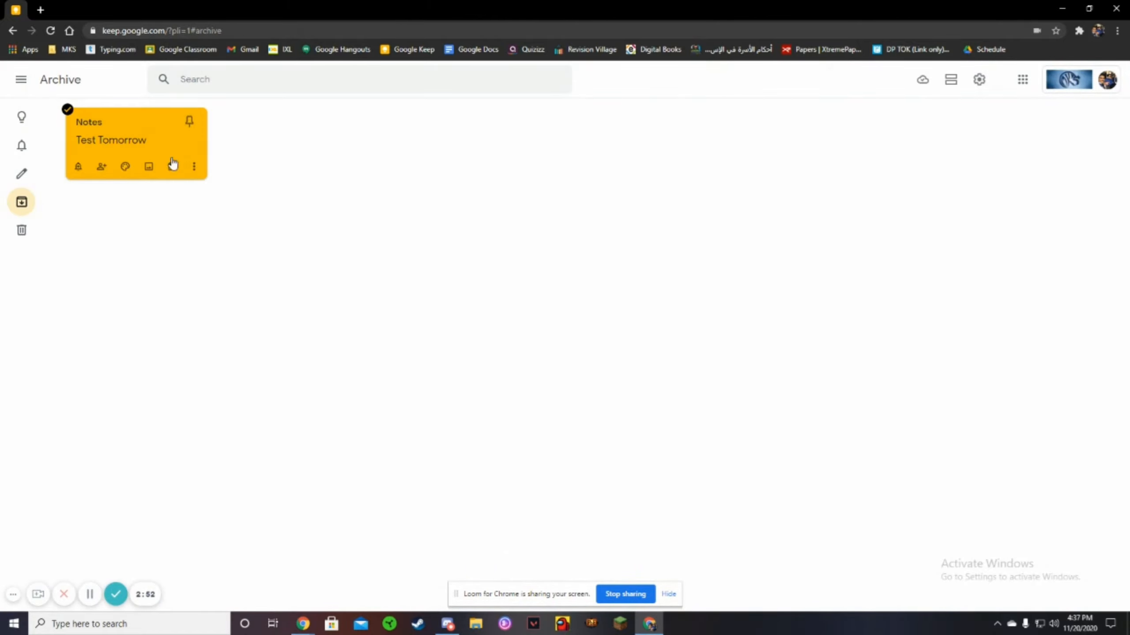
{"action": "left_click", "coordinate": [172, 167]}
{"action": "left_click", "coordinate": [21, 117]}
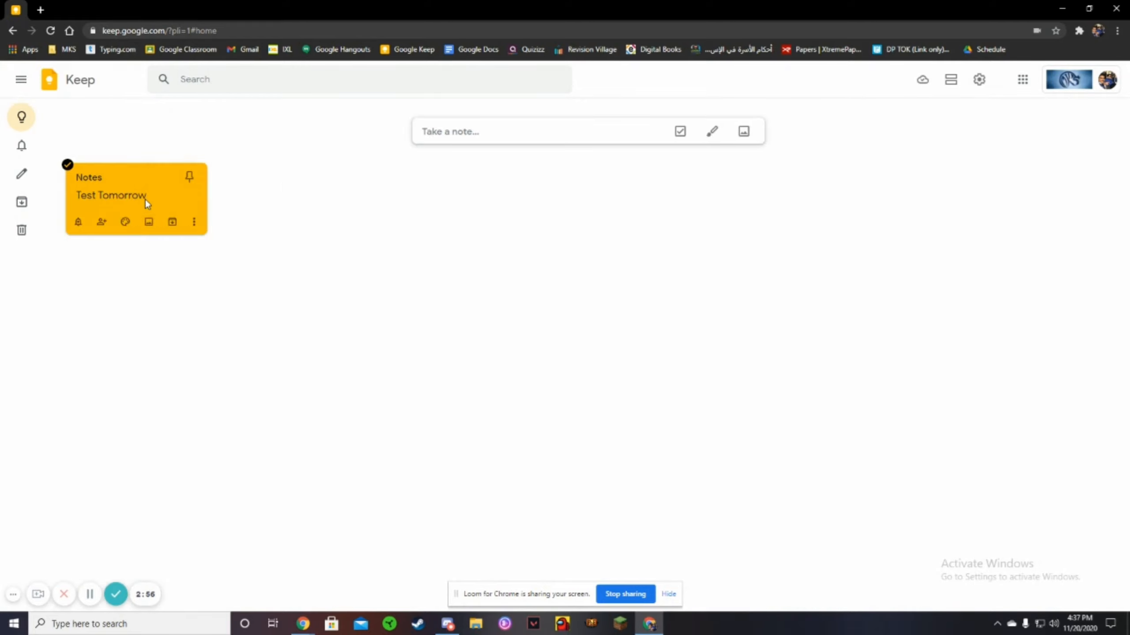
Step: Archive the orange note directly from the notes overview and undo the archiving
{"action": "left_click", "coordinate": [172, 221]}
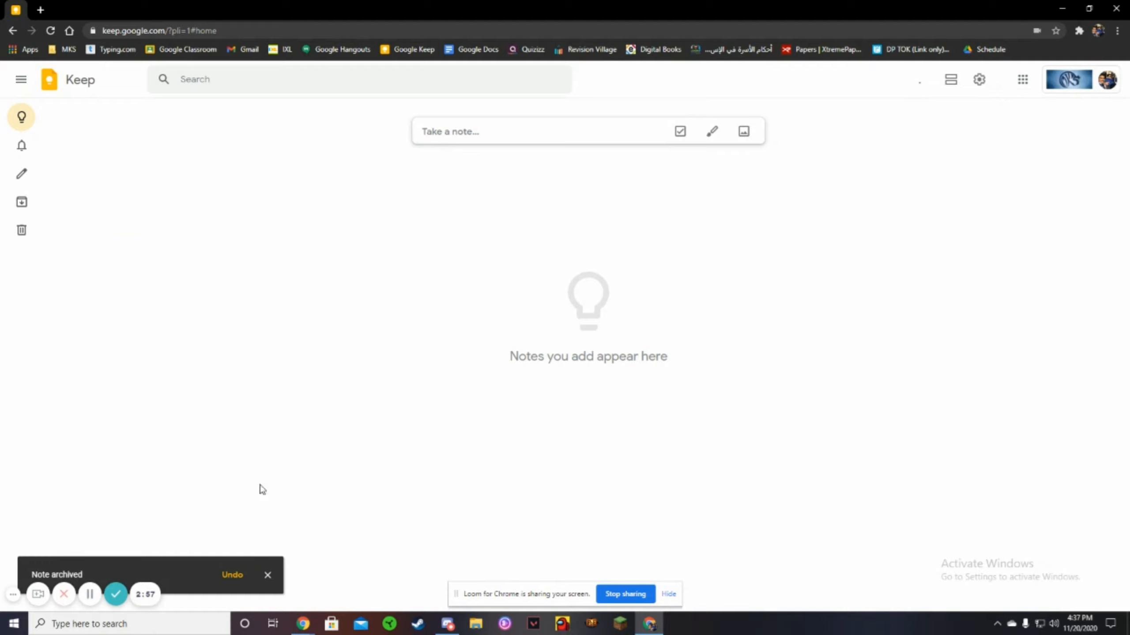
{"action": "left_click", "coordinate": [232, 575]}
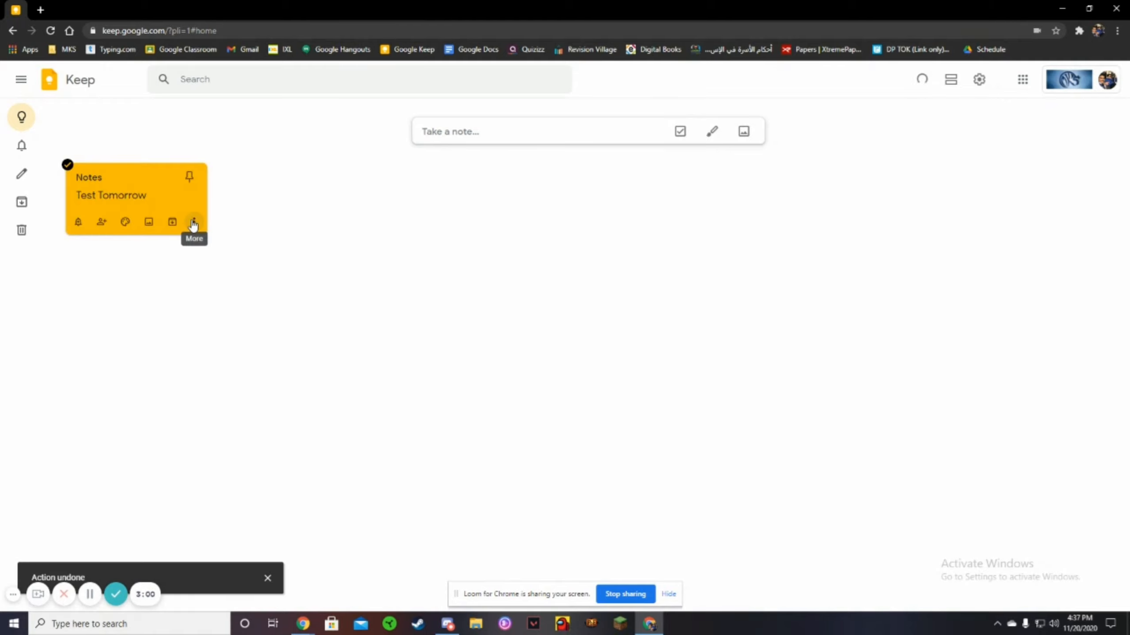
Step: Delete the Notes note, restore it from the trash and return to the main notes view
{"action": "left_click", "coordinate": [193, 224]}
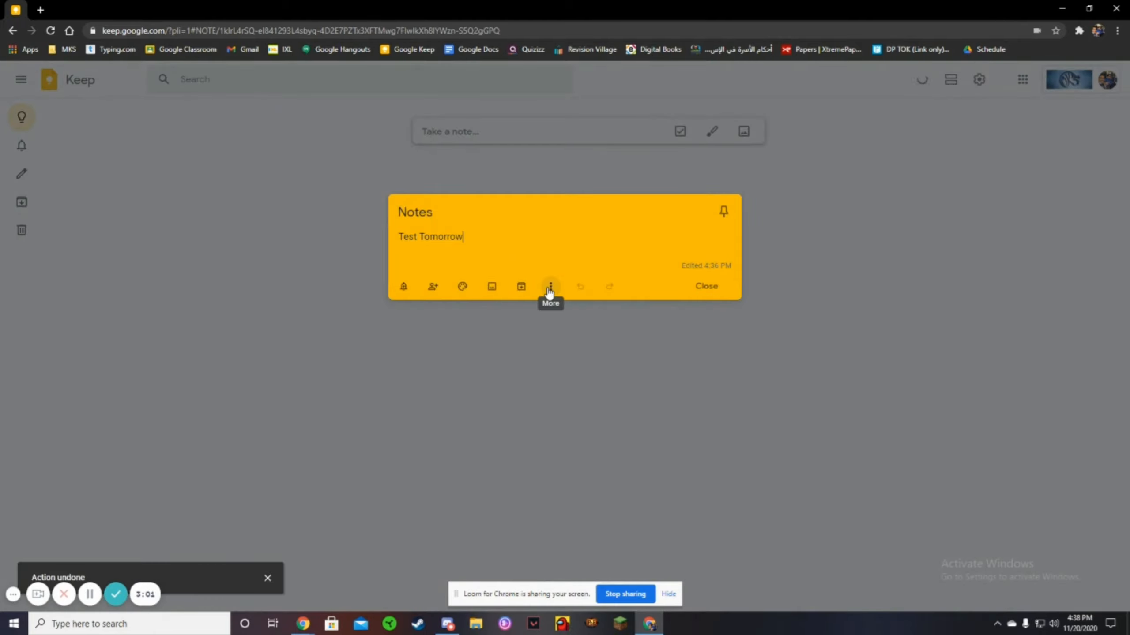
{"action": "left_click", "coordinate": [551, 287]}
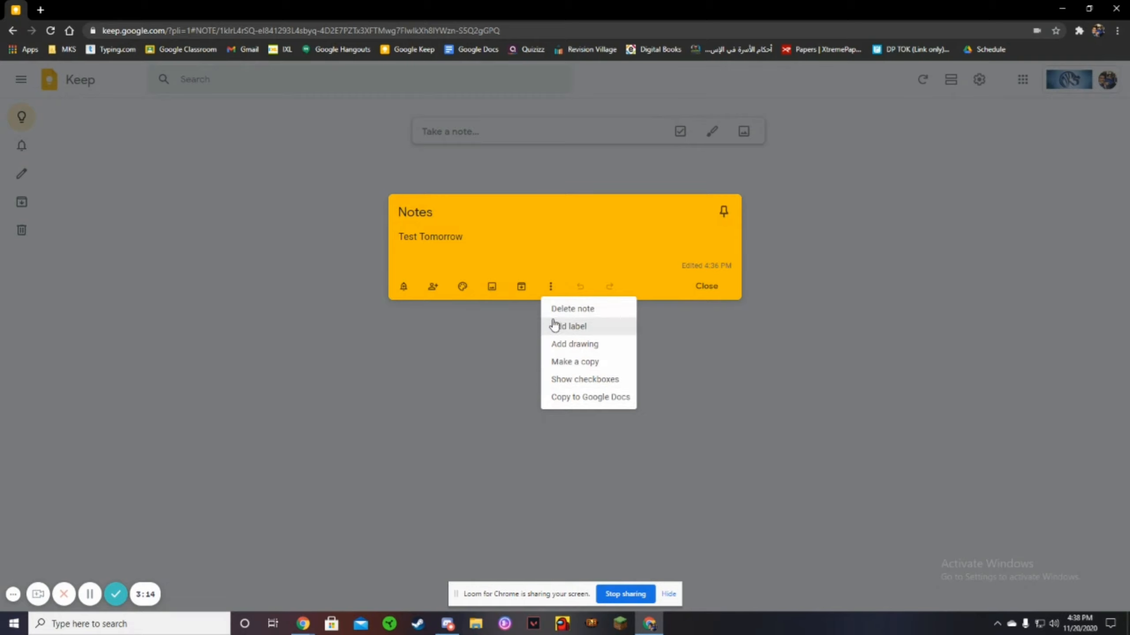
{"action": "left_click", "coordinate": [622, 312]}
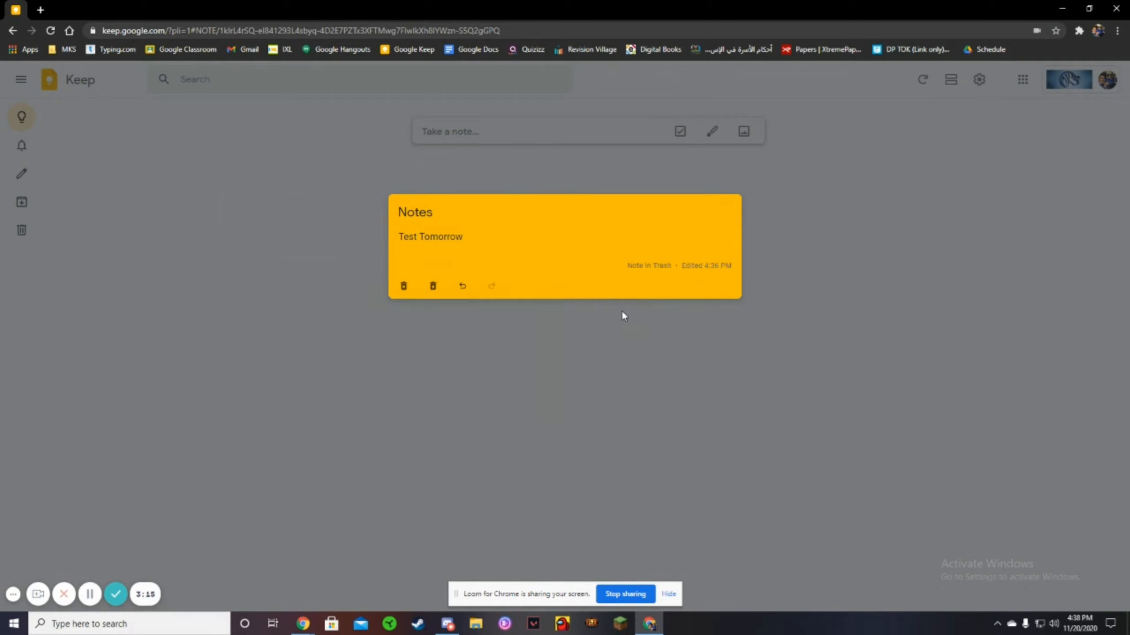
{"action": "left_click", "coordinate": [22, 230]}
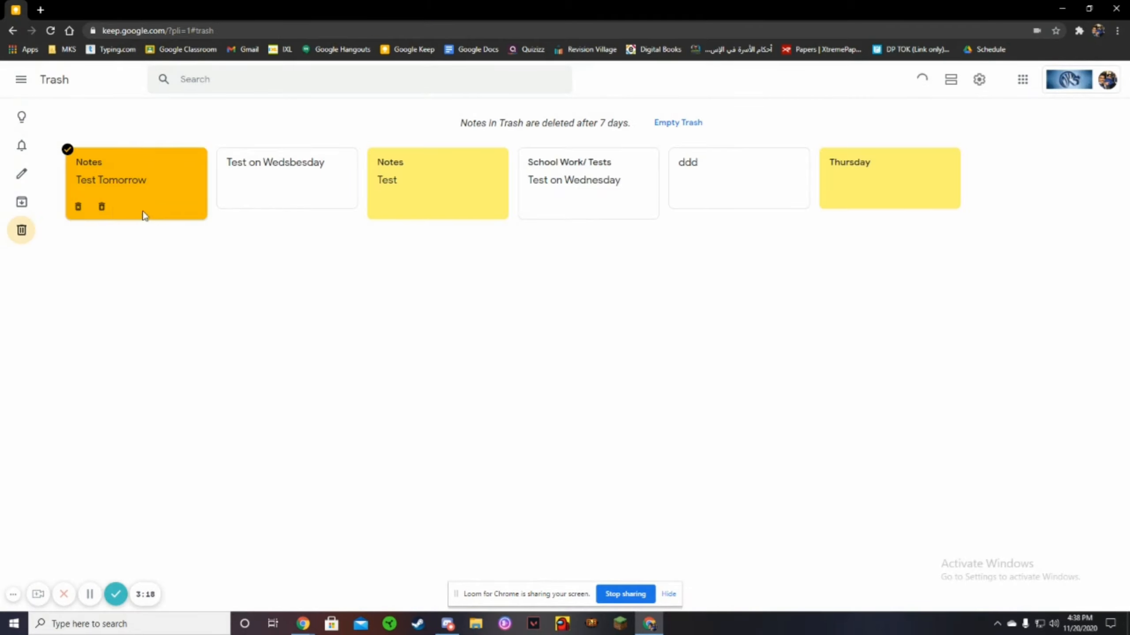
{"action": "left_click", "coordinate": [102, 207]}
{"action": "left_click", "coordinate": [21, 117]}
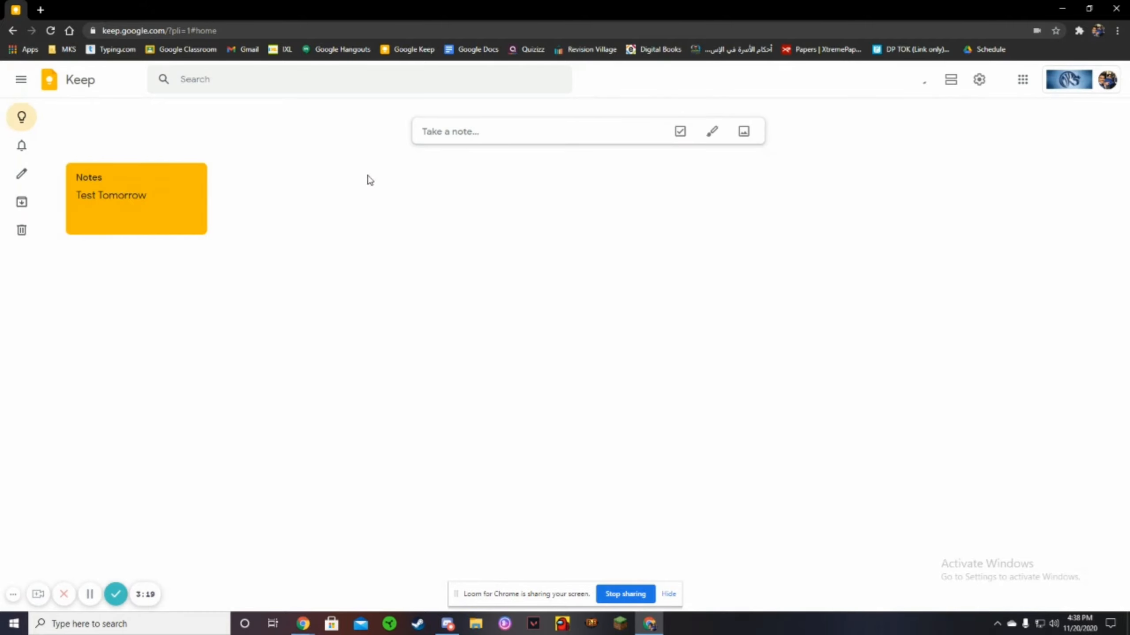
Step: Make a copy of the orange Notes note and close the open note
{"action": "left_click", "coordinate": [157, 196]}
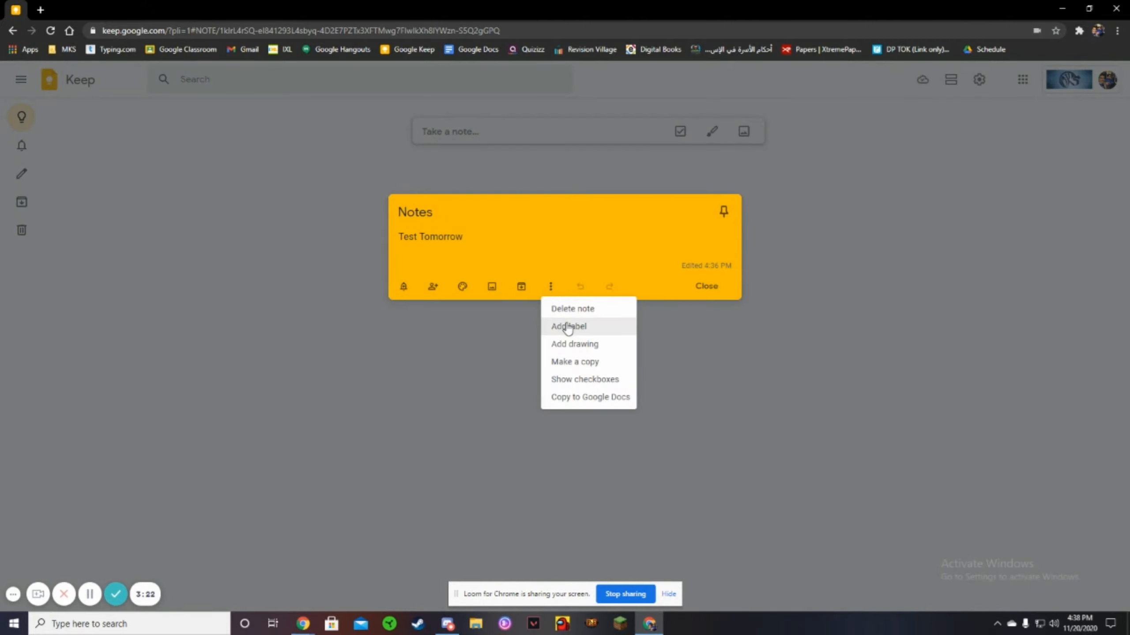
{"action": "left_click", "coordinate": [575, 363]}
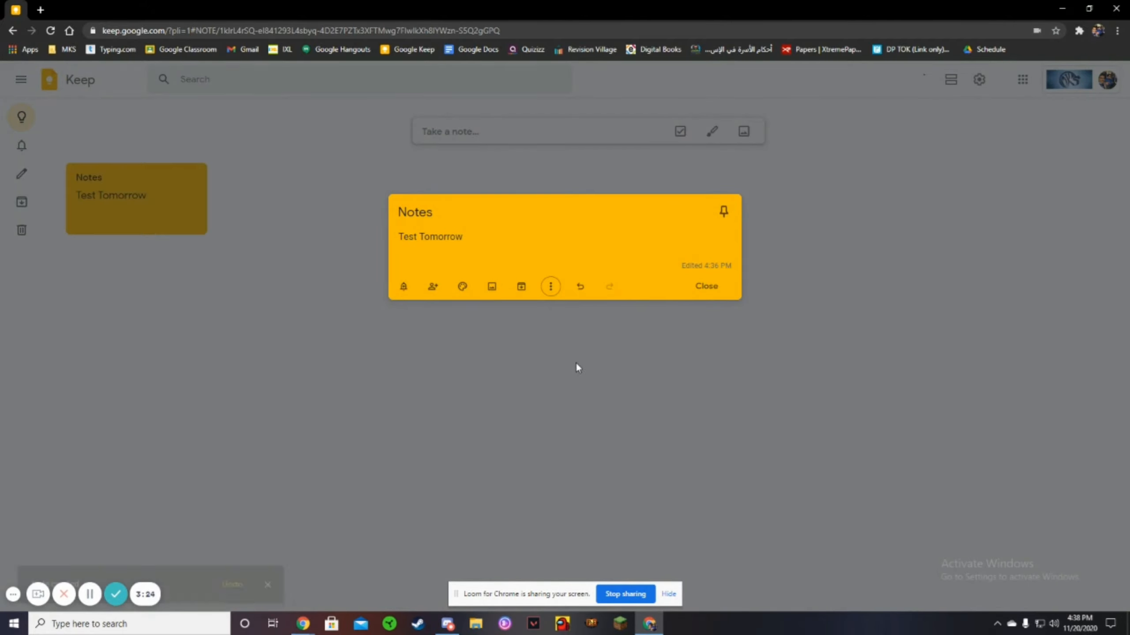
{"action": "left_click", "coordinate": [712, 287]}
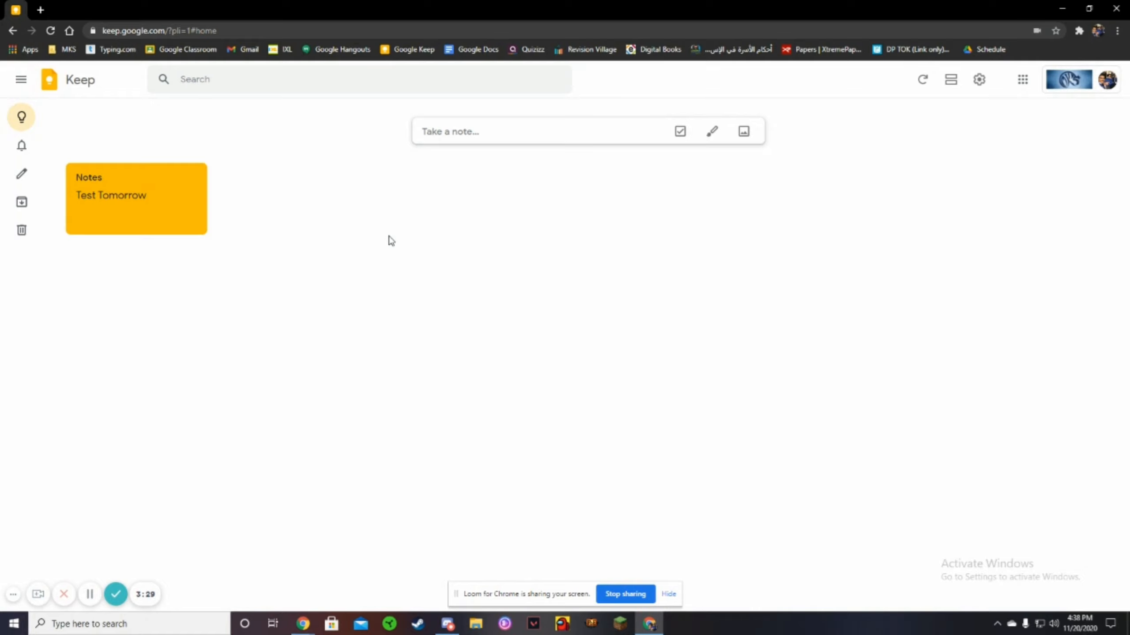
Step: Create an untitled checklist note with the items "Milk" and "Eggs", and mark Milk as completed
{"action": "left_click", "coordinate": [680, 132]}
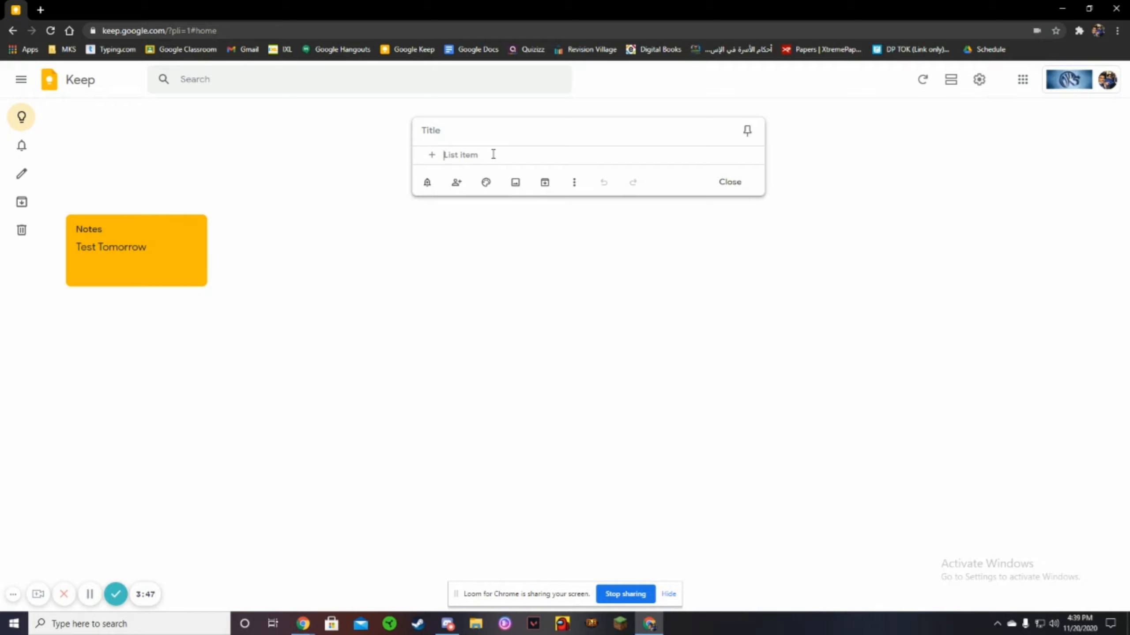
{"action": "type", "text": "Milk"}
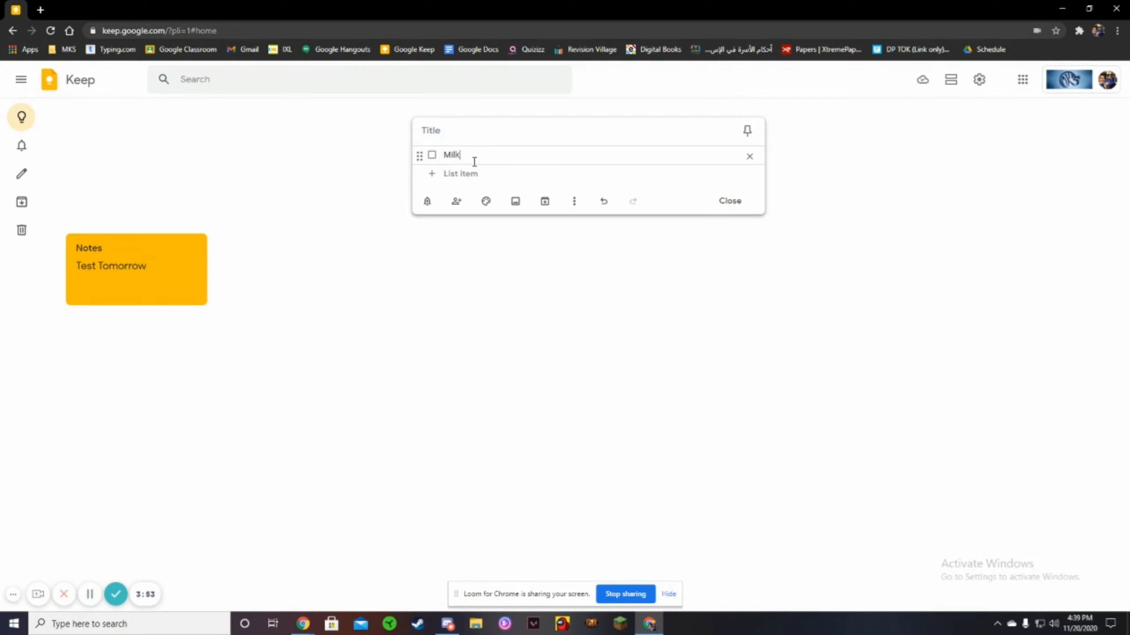
{"action": "left_click", "coordinate": [460, 173]}
{"action": "type", "text": "Egg"}
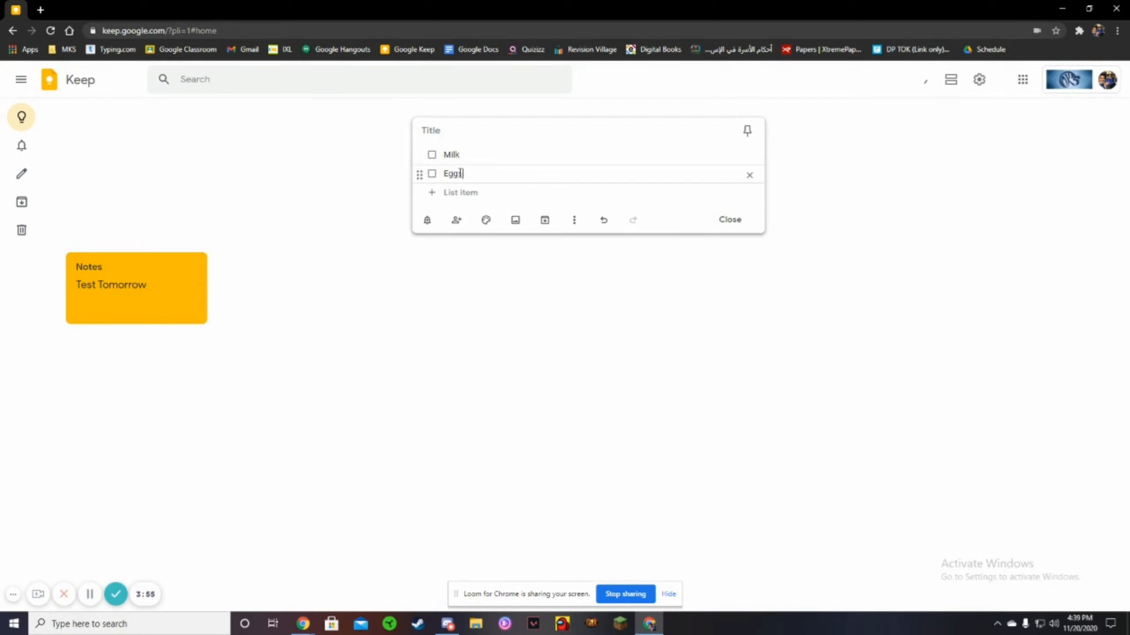
{"action": "type", "text": "s"}
{"action": "left_click", "coordinate": [730, 220]}
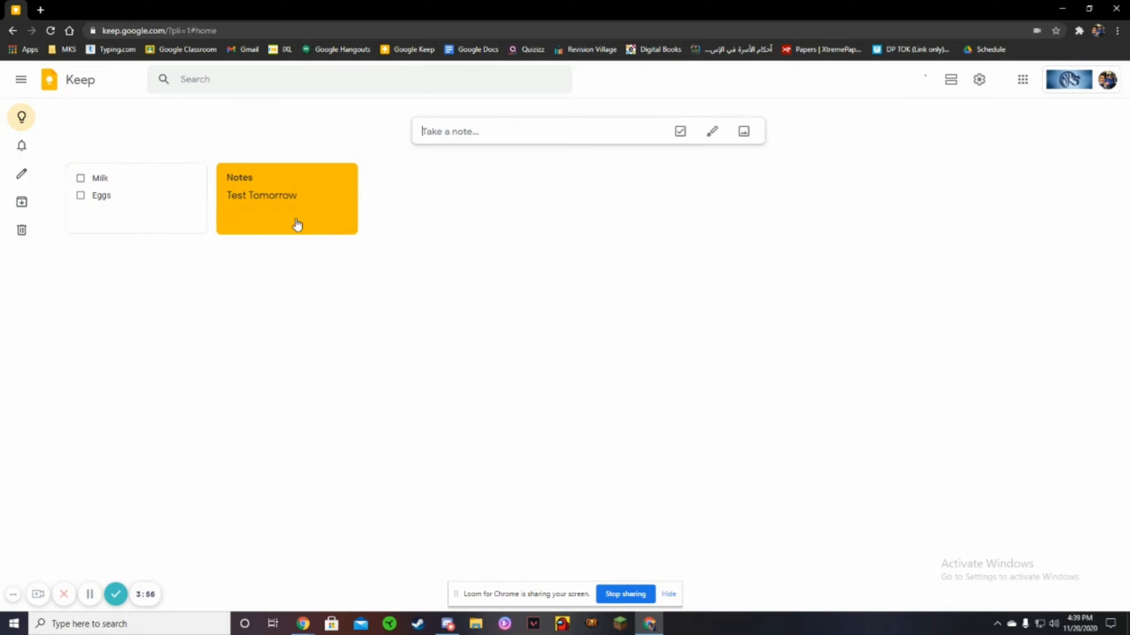
{"action": "left_click", "coordinate": [81, 180]}
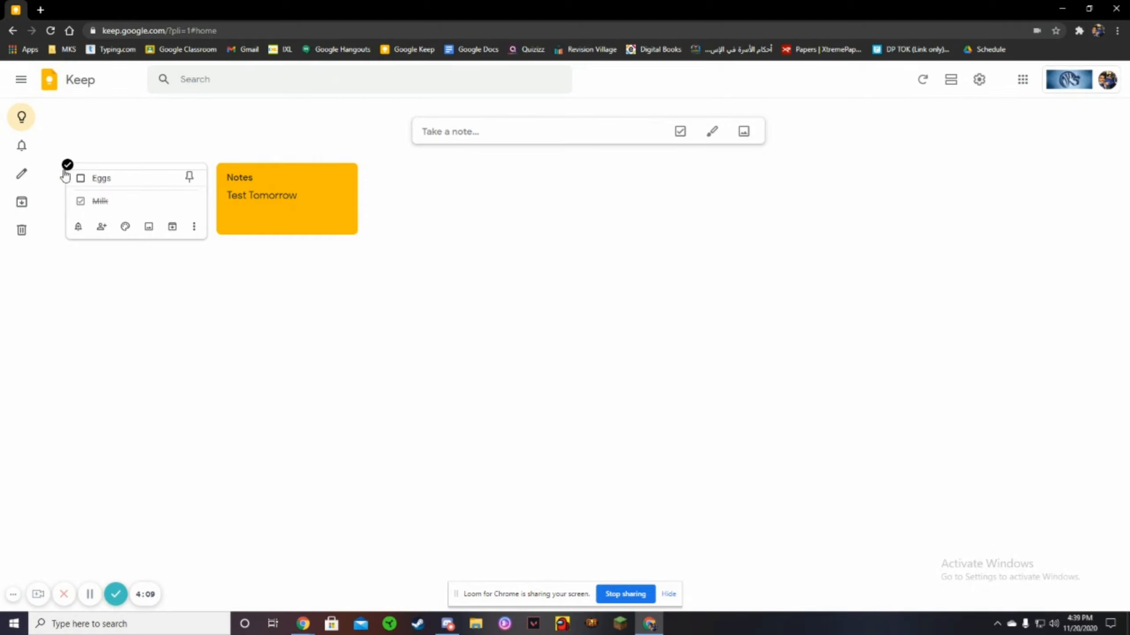
Step: Replace the checklist item Eggs with "Arabic HW" and close the list
{"action": "left_click", "coordinate": [124, 185]}
{"action": "left_click_drag", "start_coordinate": [497, 210], "coordinate": [372, 221]}
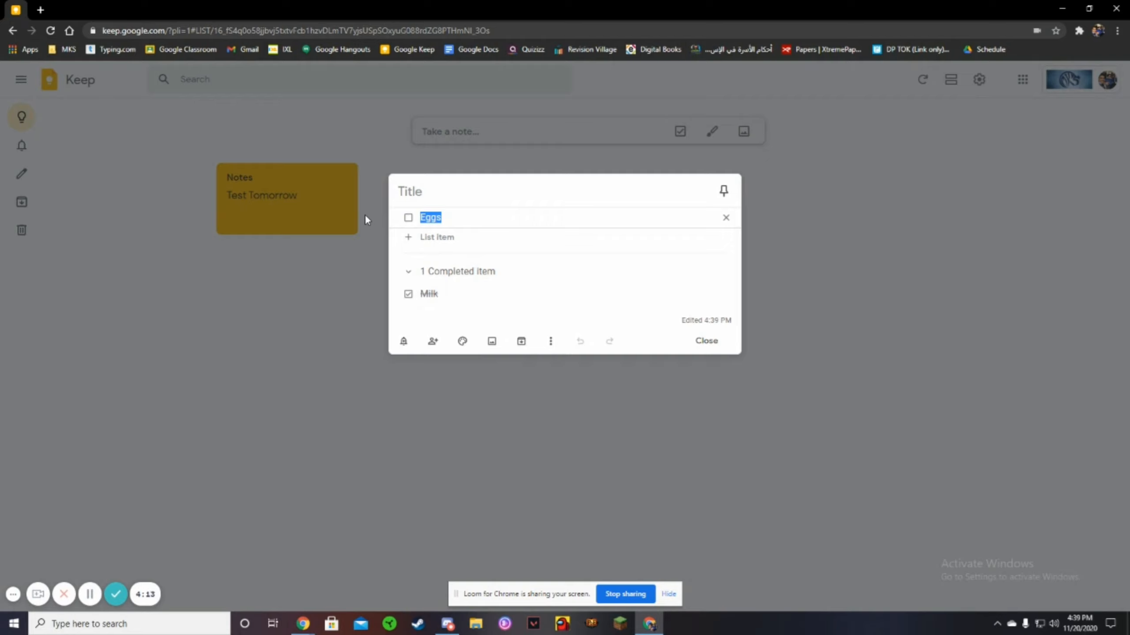
{"action": "type", "text": "Arabic HW"}
{"action": "left_click", "coordinate": [705, 341]}
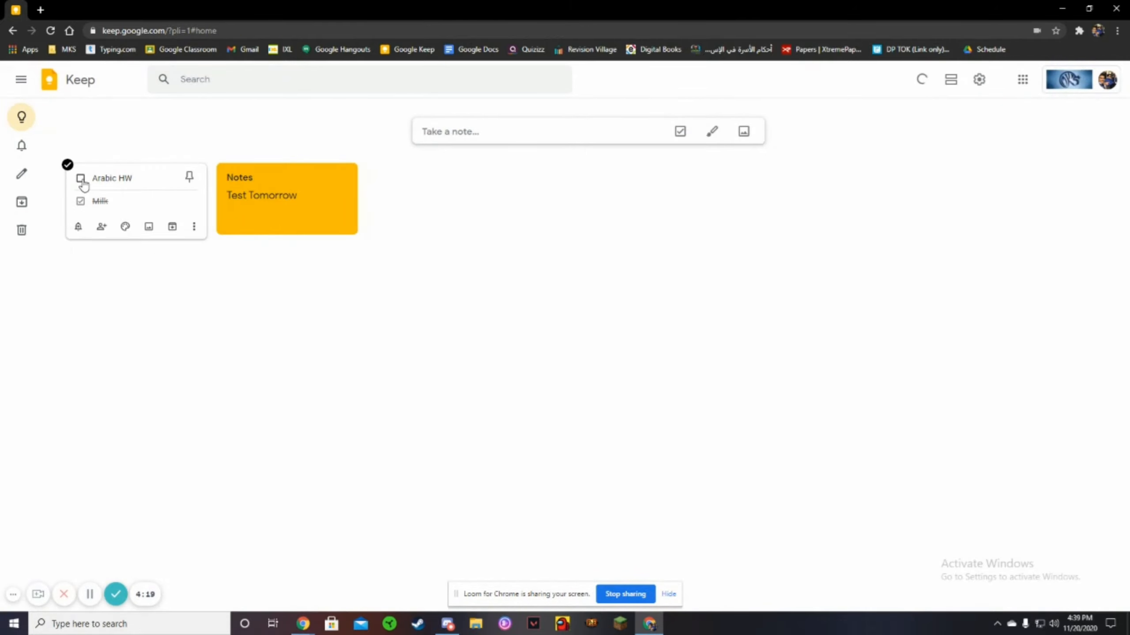
Step: Mark the Arabic HW item as completed in the checklist note
{"action": "left_click", "coordinate": [80, 178]}
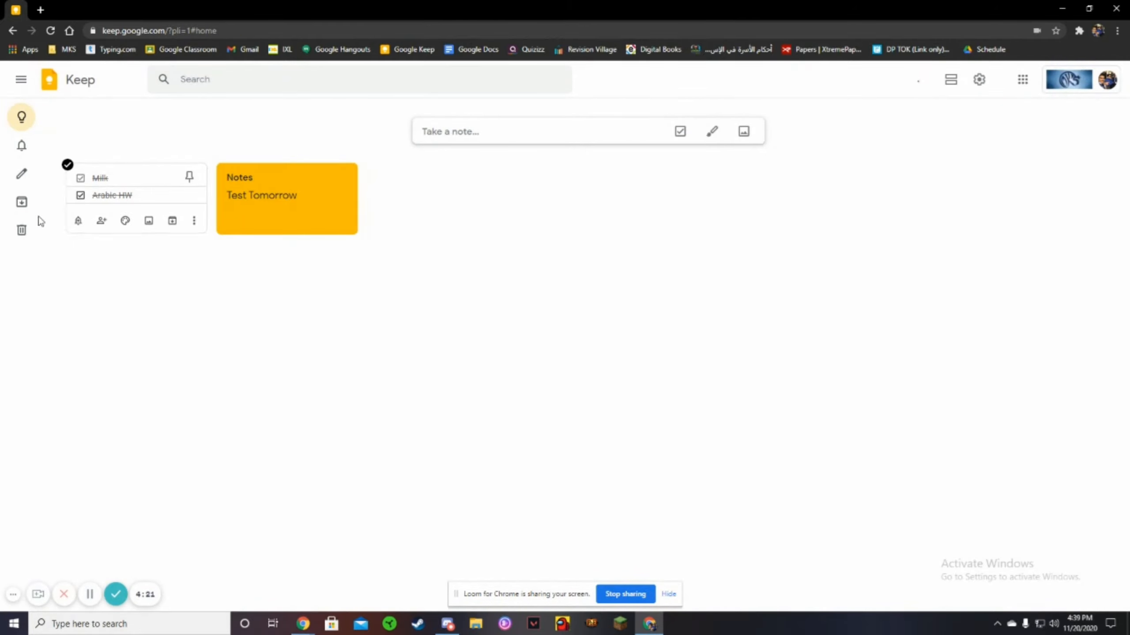
{"action": "left_click", "coordinate": [193, 221]}
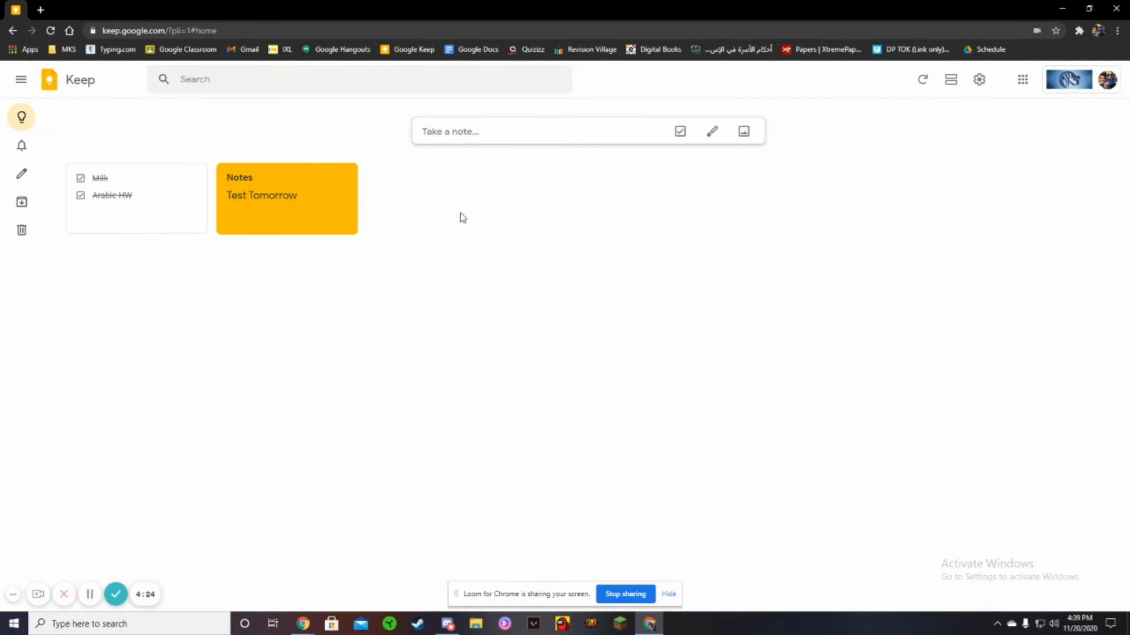
Step: Show checkboxes in the orange Notes note, hide them again to restore plain text, and close the note
{"action": "left_click", "coordinate": [319, 198]}
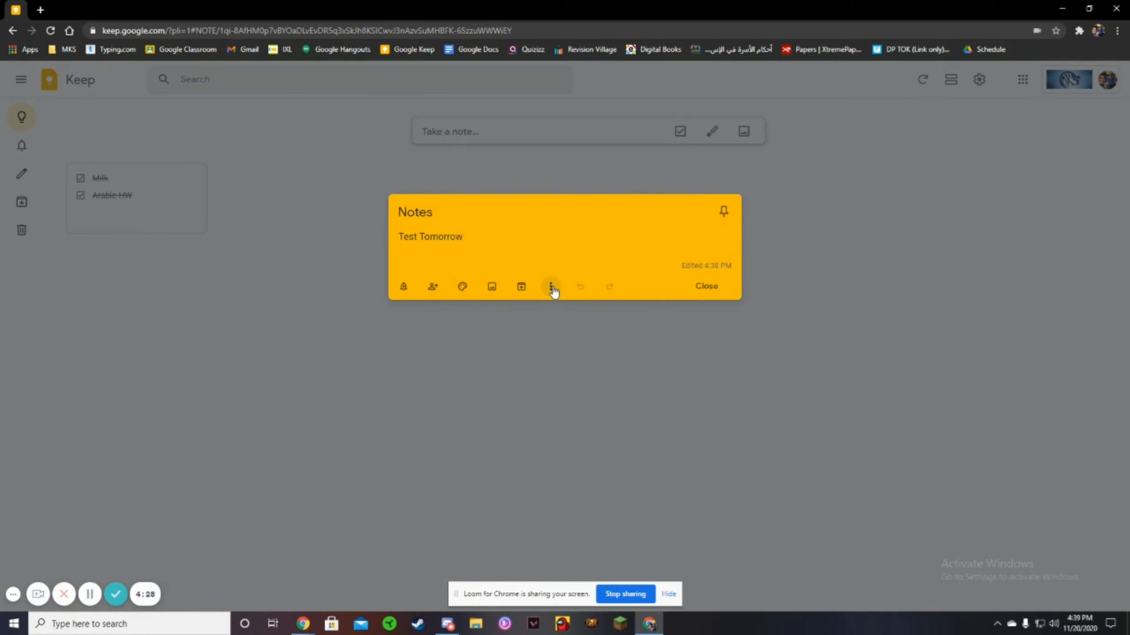
{"action": "left_click", "coordinate": [551, 287]}
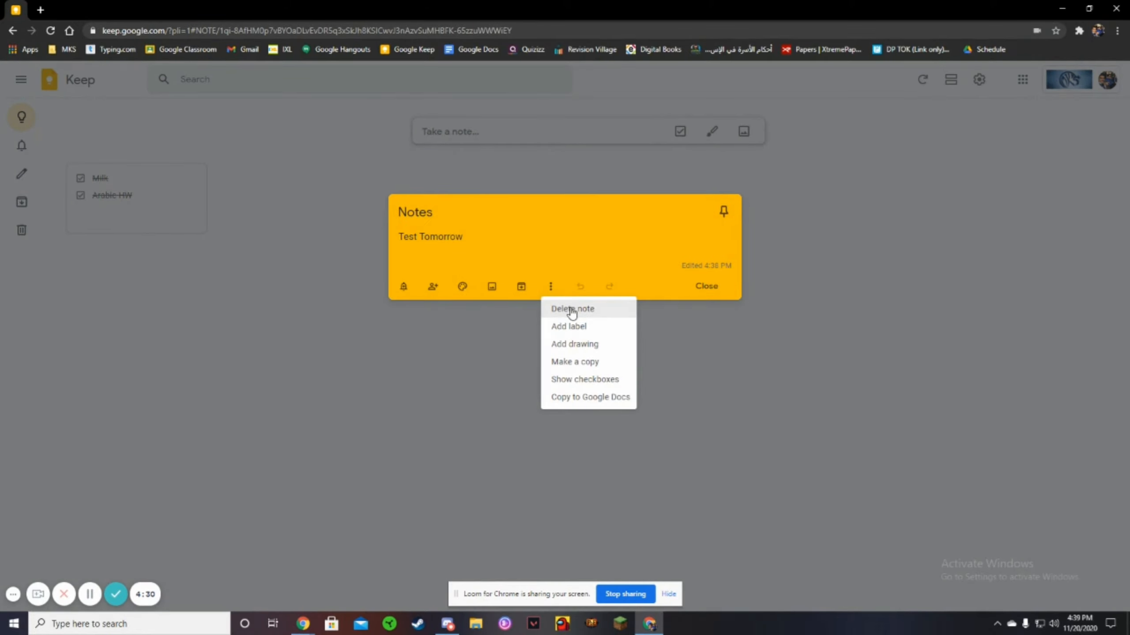
{"action": "left_click", "coordinate": [580, 382]}
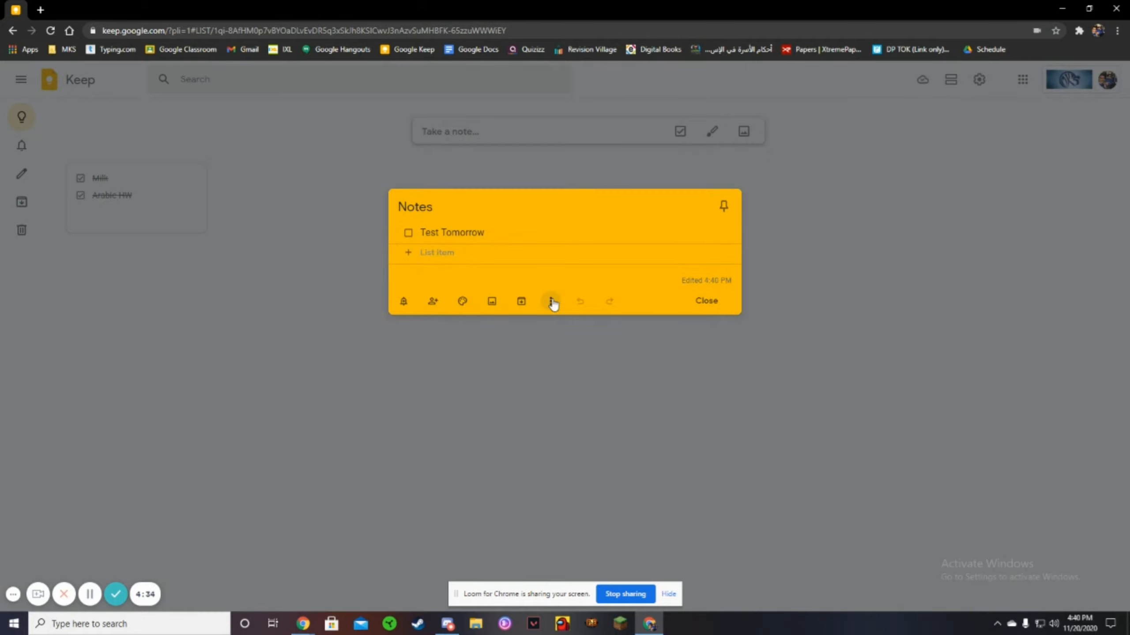
{"action": "left_click", "coordinate": [552, 302]}
{"action": "left_click", "coordinate": [571, 394]}
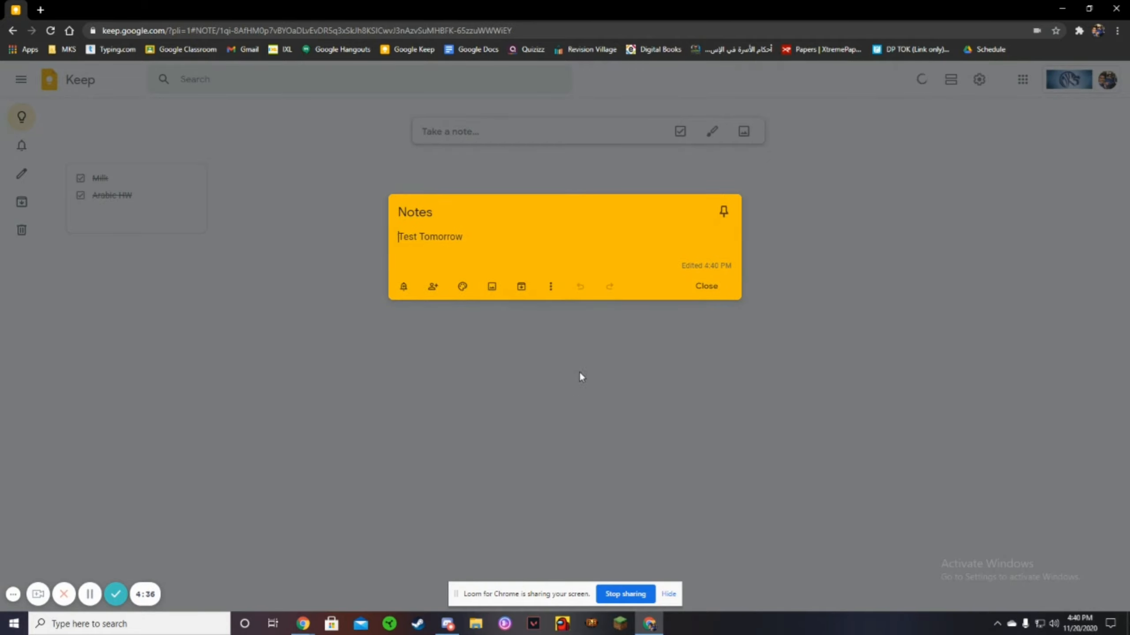
{"action": "left_click", "coordinate": [708, 286]}
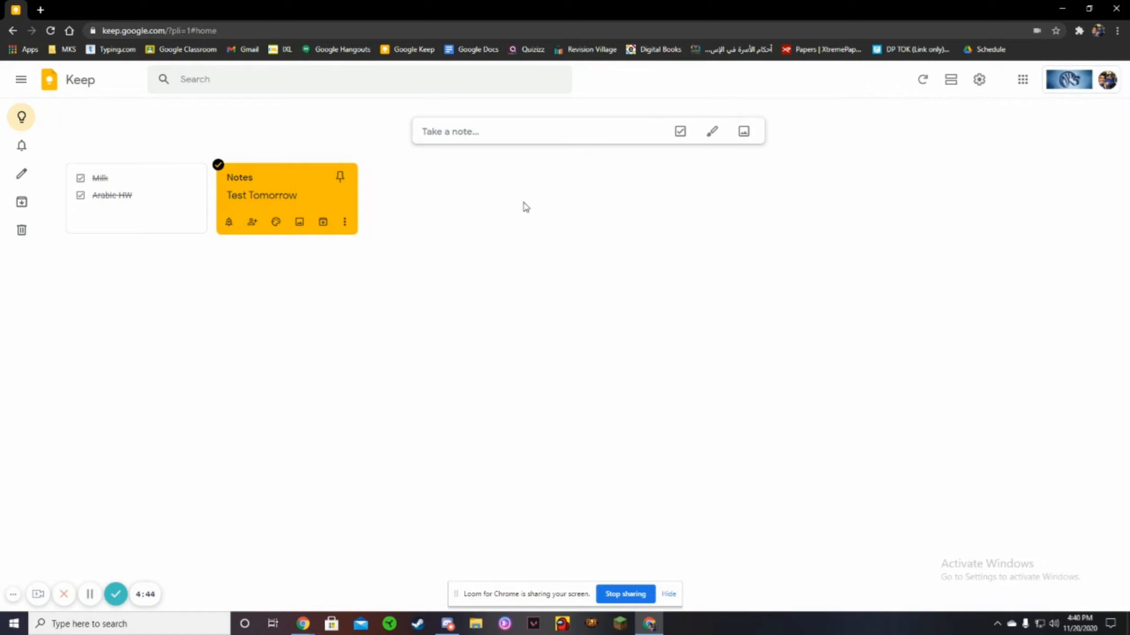
Step: Create a new drawing note with a freehand black pen scribble of overlapping loops and leave the drawing canvas
{"action": "left_click", "coordinate": [712, 131]}
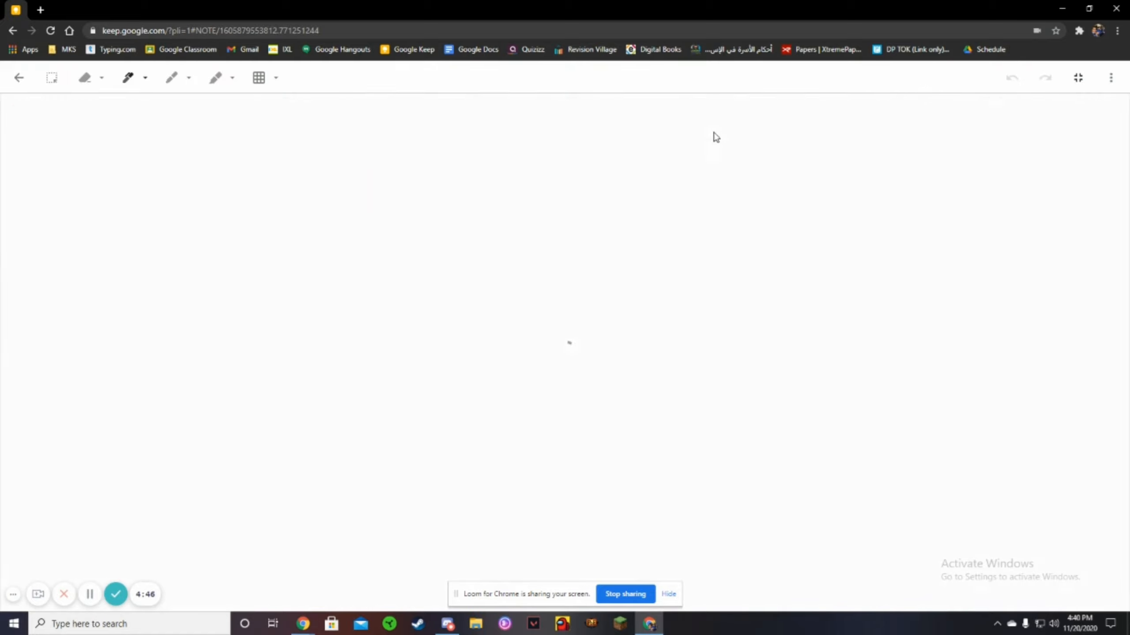
{"action": "left_click", "coordinate": [128, 78]}
{"action": "mouse_move", "coordinate": [528, 343]}
{"action": "left_mouse_down"}
{"action": "mouse_move", "coordinate": [618, 290]}
{"action": "mouse_move", "coordinate": [645, 207]}
{"action": "mouse_move", "coordinate": [442, 210]}
{"action": "mouse_move", "coordinate": [842, 325]}
{"action": "left_mouse_up"}
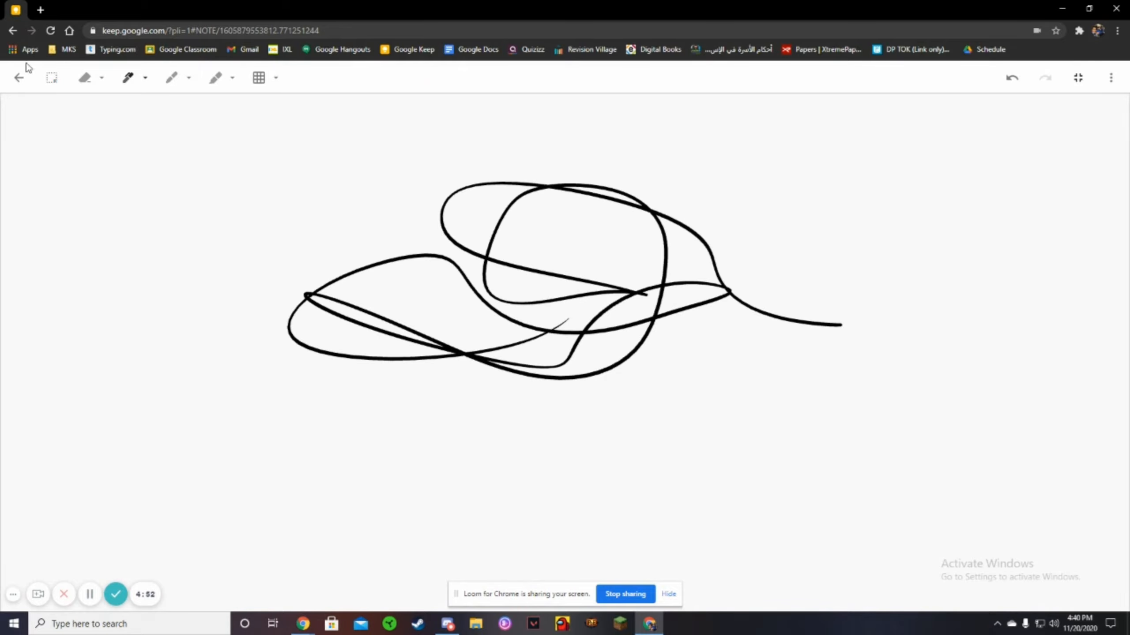
{"action": "left_click", "coordinate": [18, 78]}
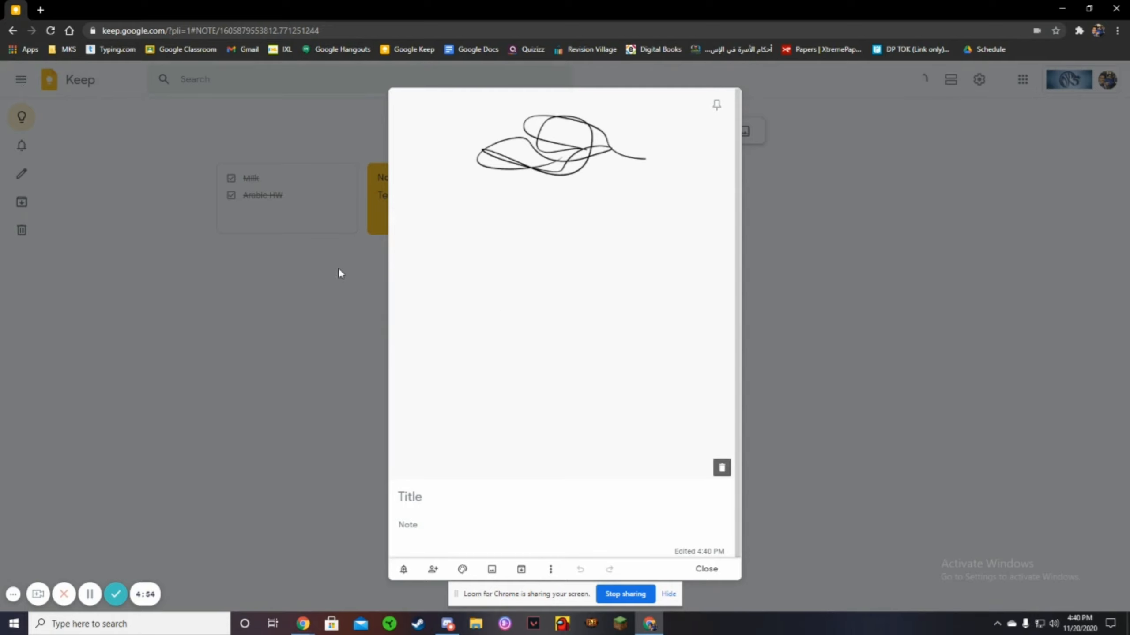
Step: Enter "Drawing" as the body text of the drawing note, leaving it untitled, and close it
{"action": "left_click", "coordinate": [463, 498]}
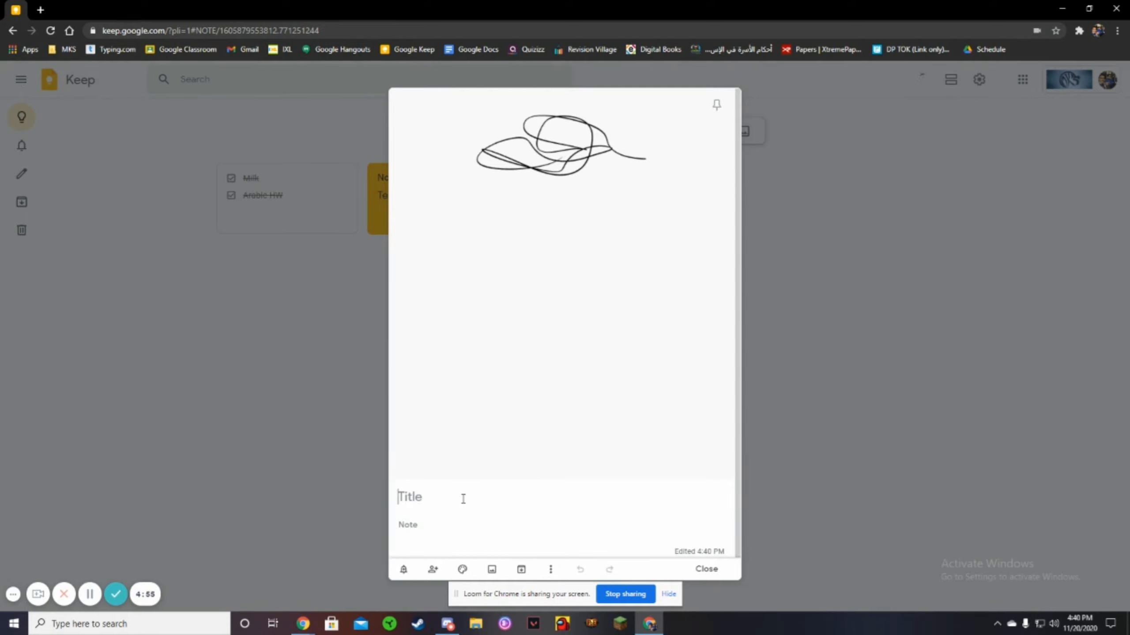
{"action": "left_click", "coordinate": [451, 531]}
{"action": "type", "text": "Drawing"}
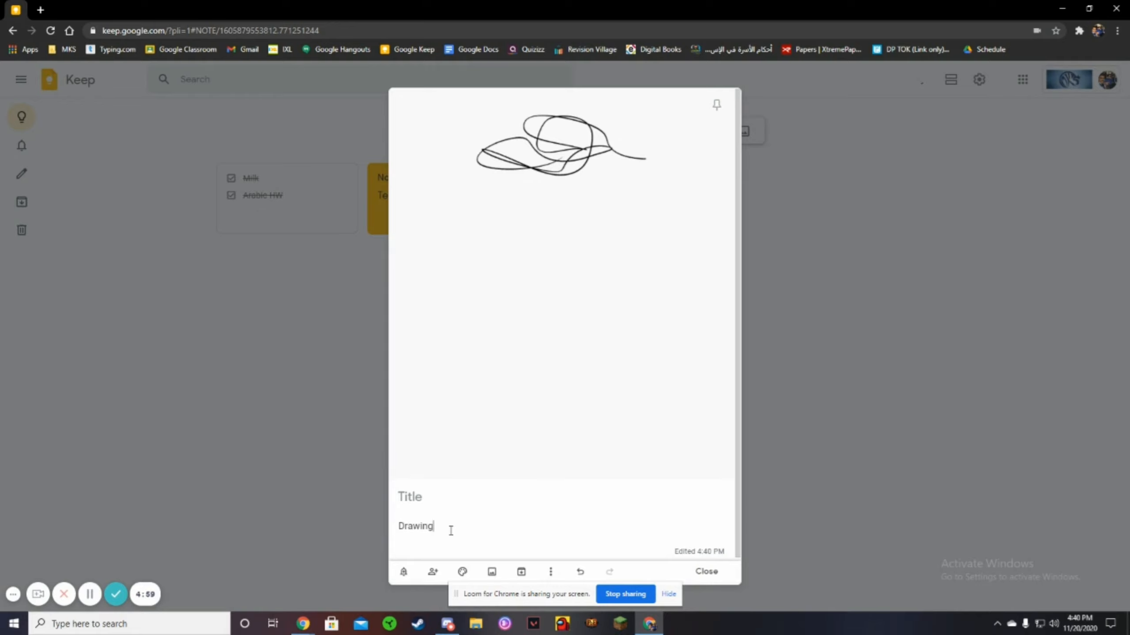
{"action": "left_click", "coordinate": [707, 572]}
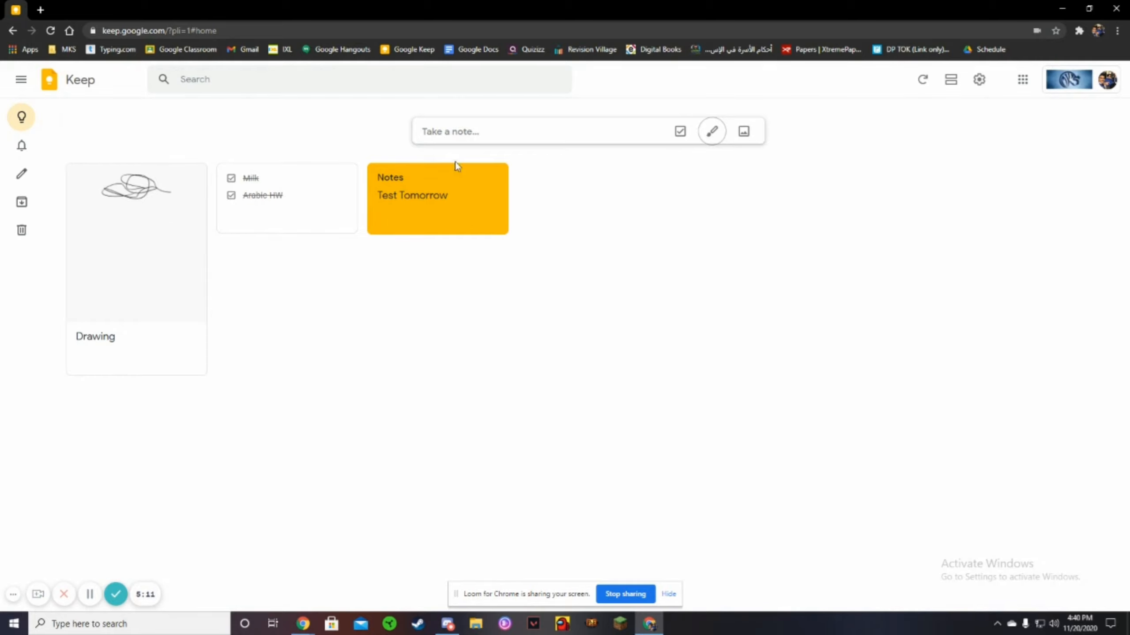
{"action": "left_click", "coordinate": [448, 187]}
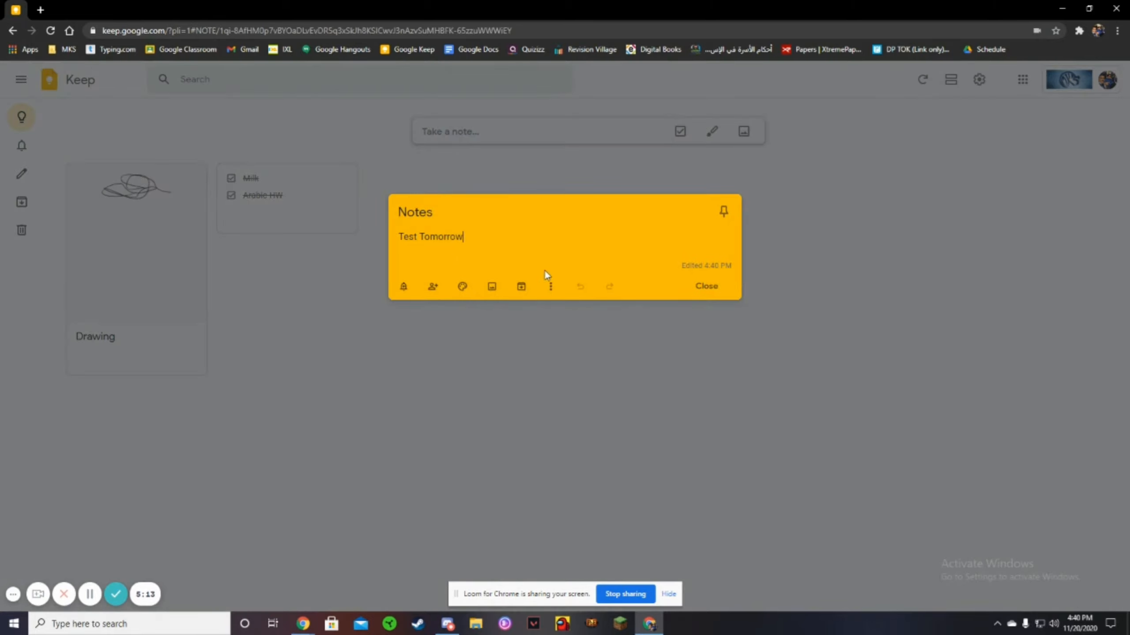
{"action": "left_click", "coordinate": [497, 292]}
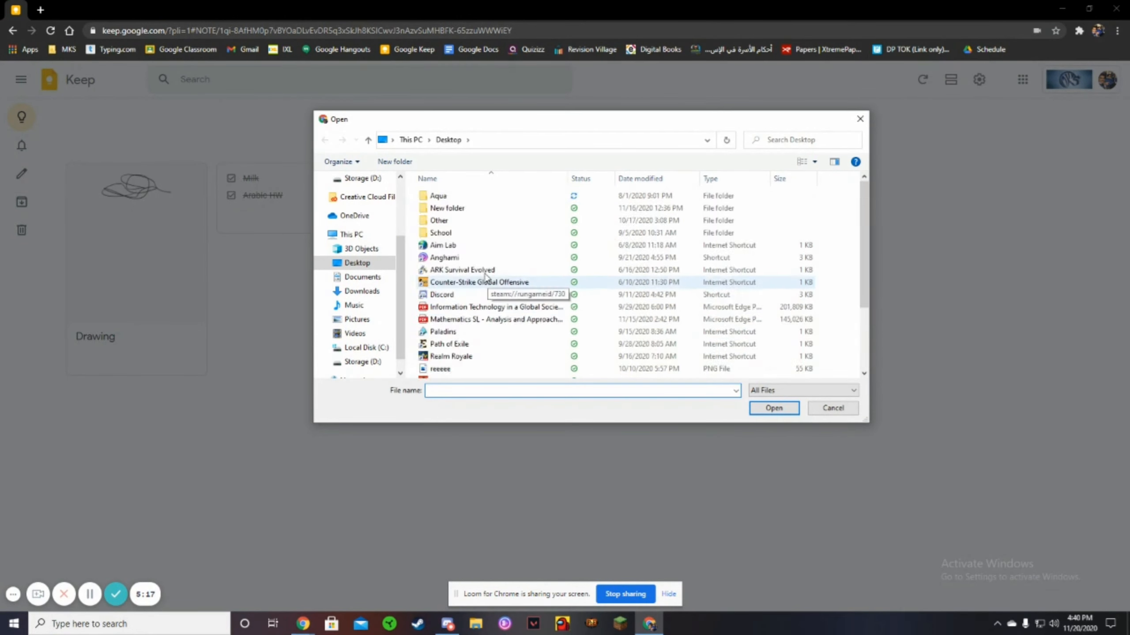
{"action": "scroll", "coordinate": [617, 287], "scroll_direction": "down", "scroll_amount": 3}
{"action": "left_click", "coordinate": [833, 408]}
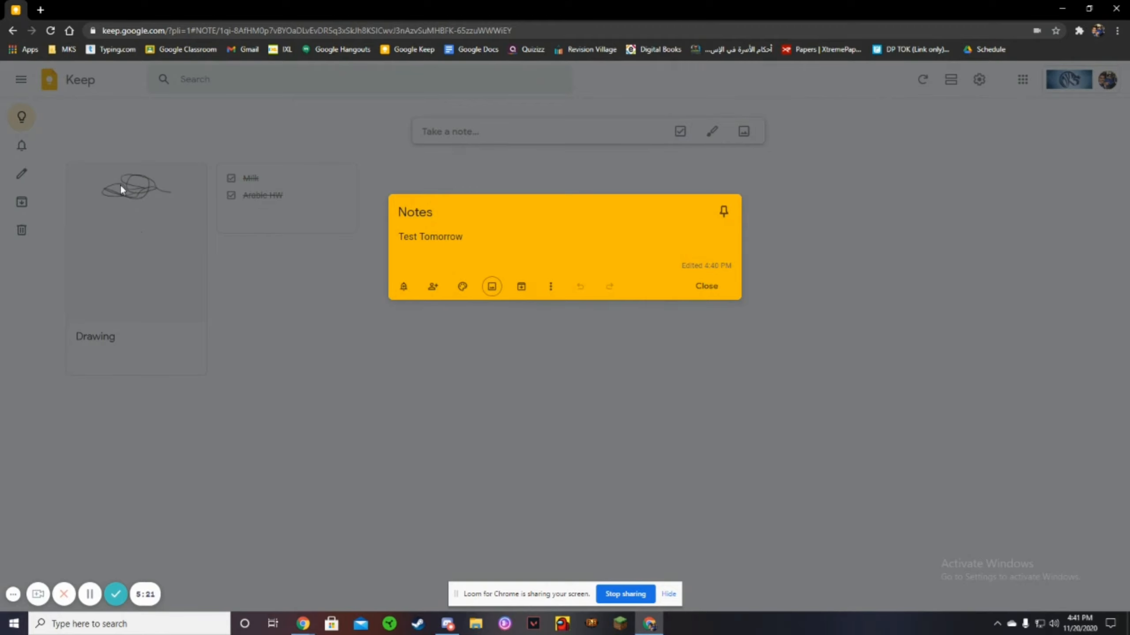
{"action": "left_click", "coordinate": [708, 285]}
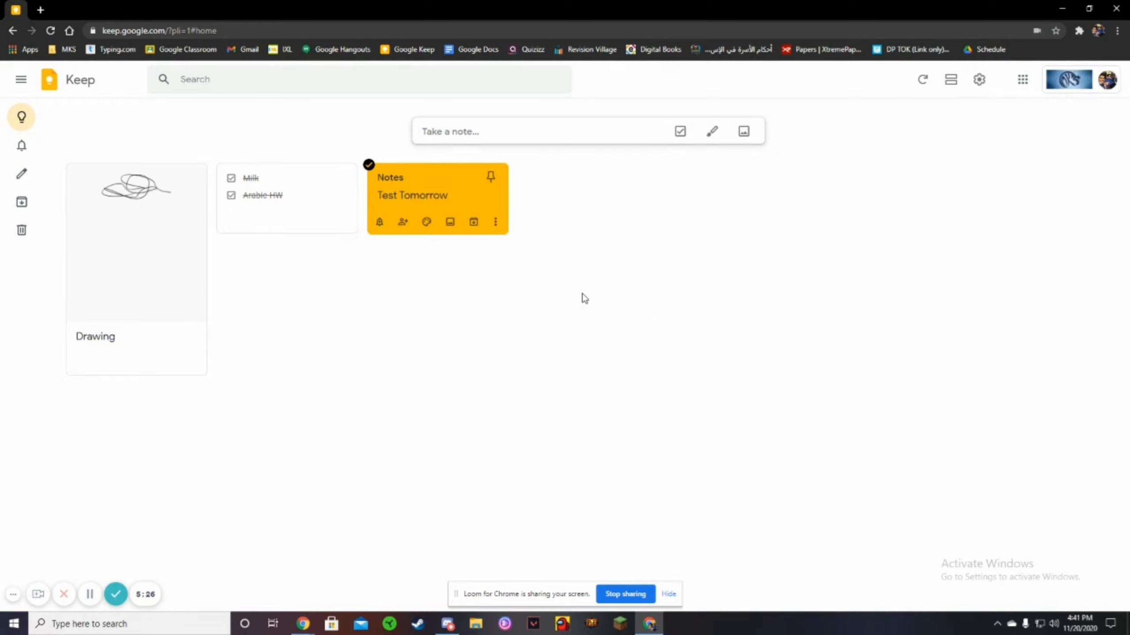
Step: Create a new label "School" on the orange Notes note and close the note
{"action": "left_click", "coordinate": [453, 186]}
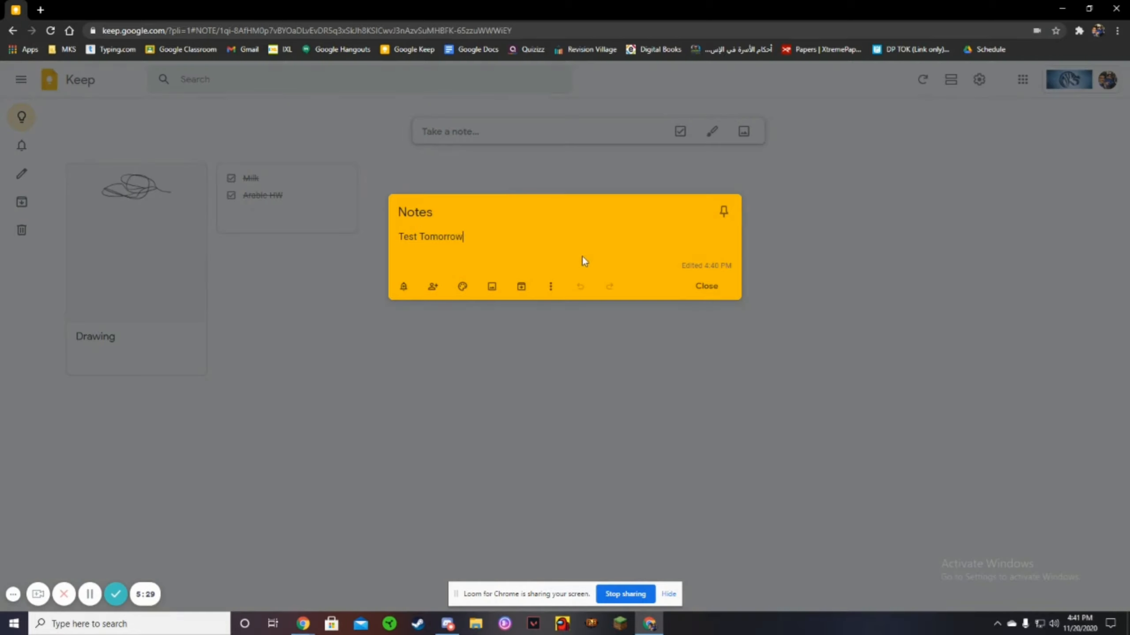
{"action": "left_click", "coordinate": [552, 287]}
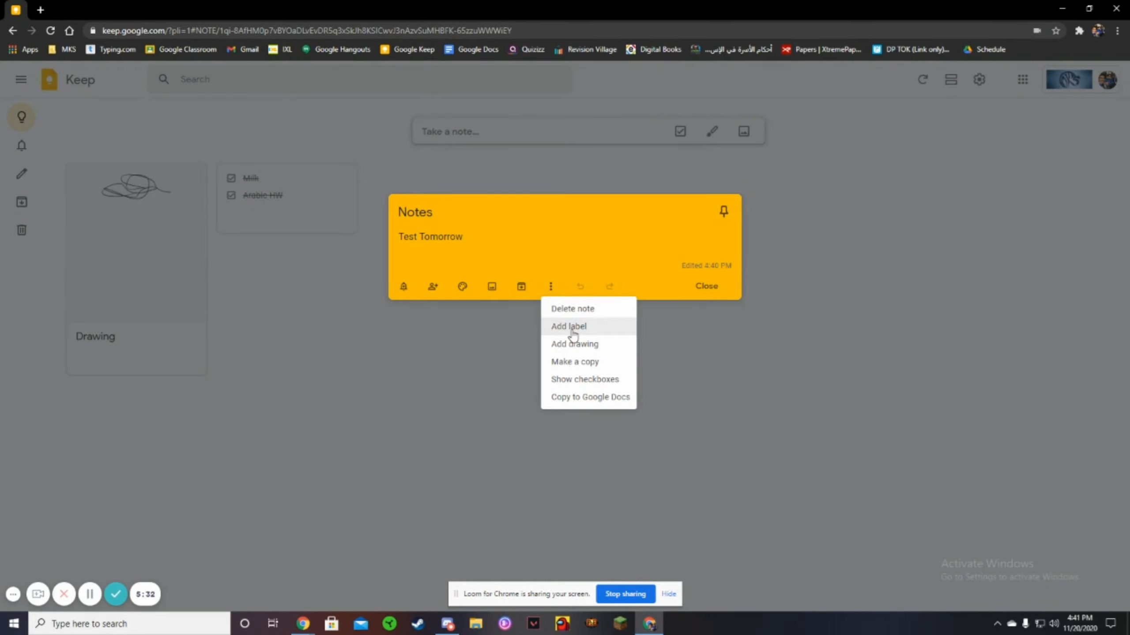
{"action": "left_click", "coordinate": [574, 332]}
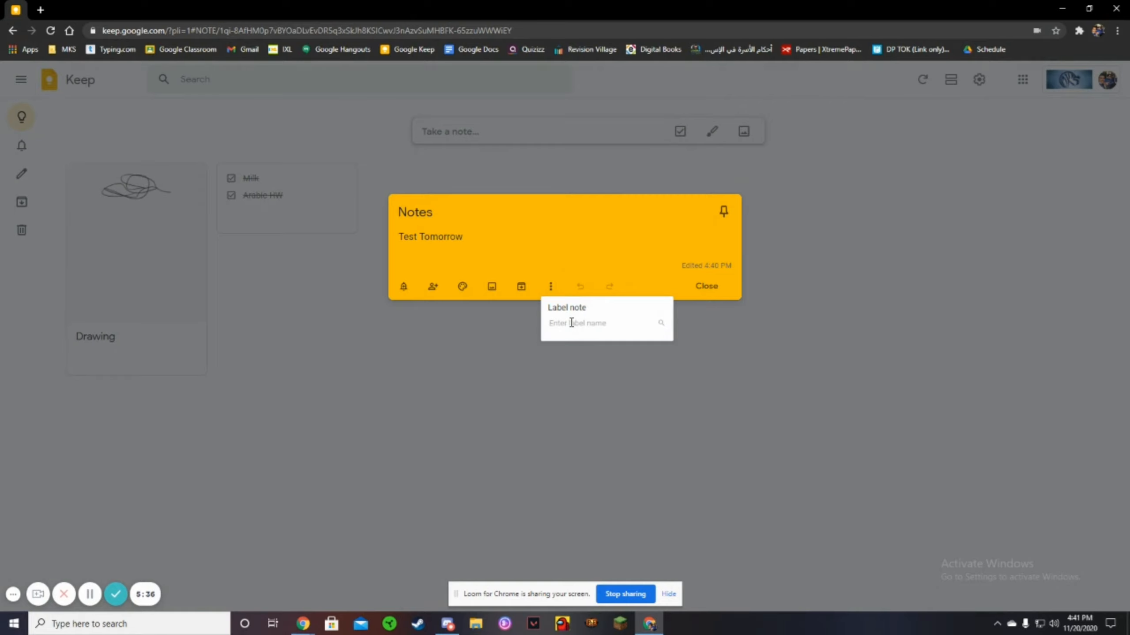
{"action": "type", "text": "School"}
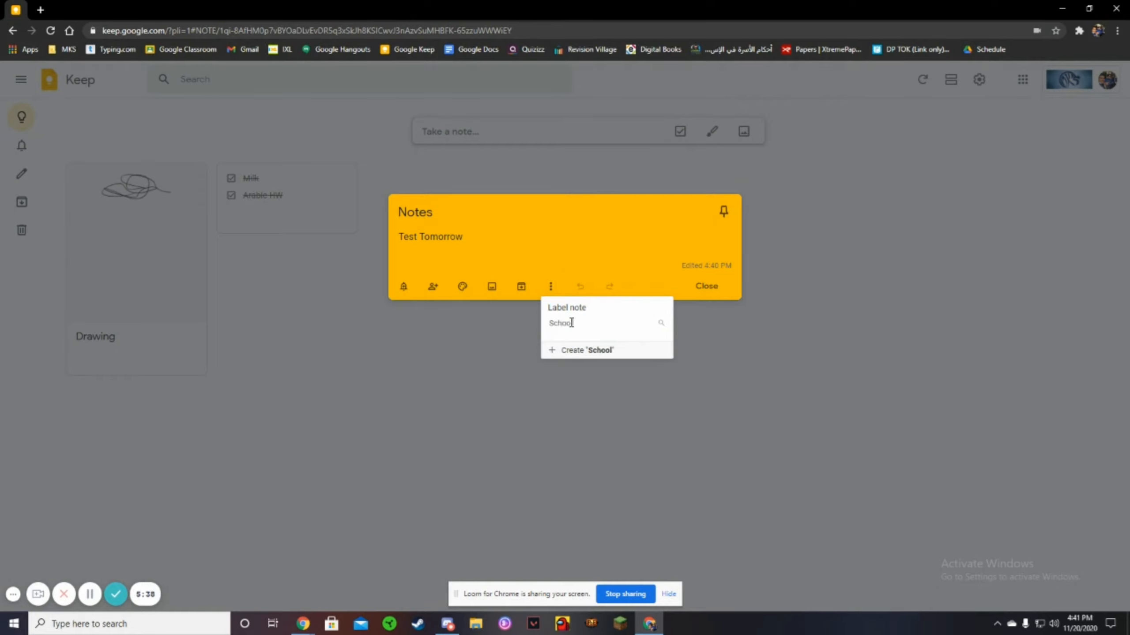
{"action": "key", "text": "Return"}
{"action": "left_click", "coordinate": [504, 257]}
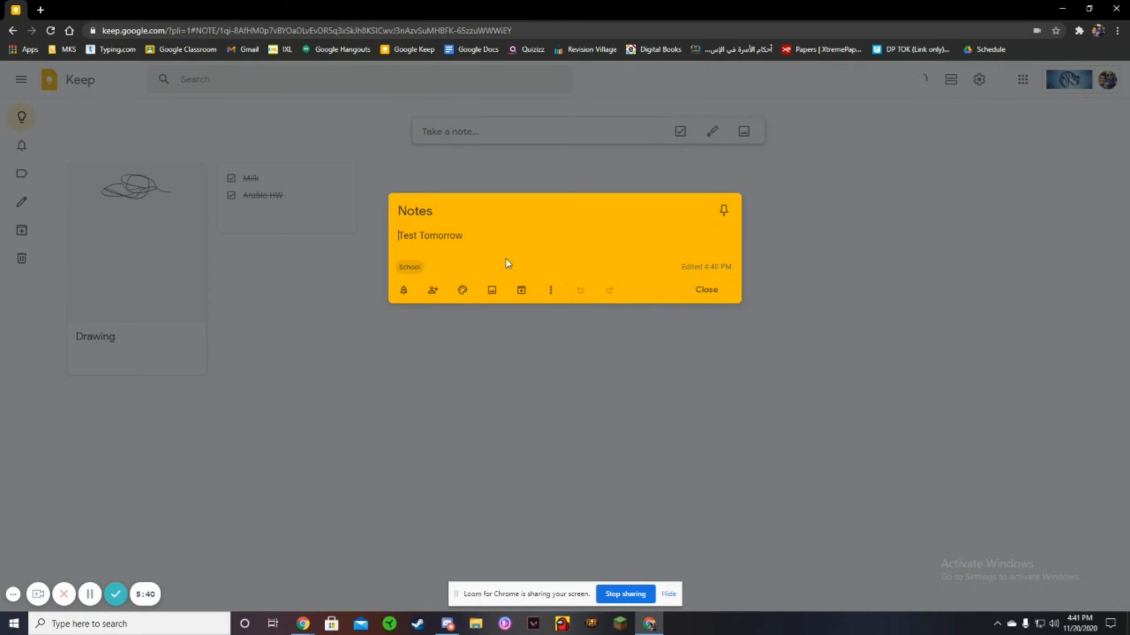
{"action": "left_click", "coordinate": [692, 293]}
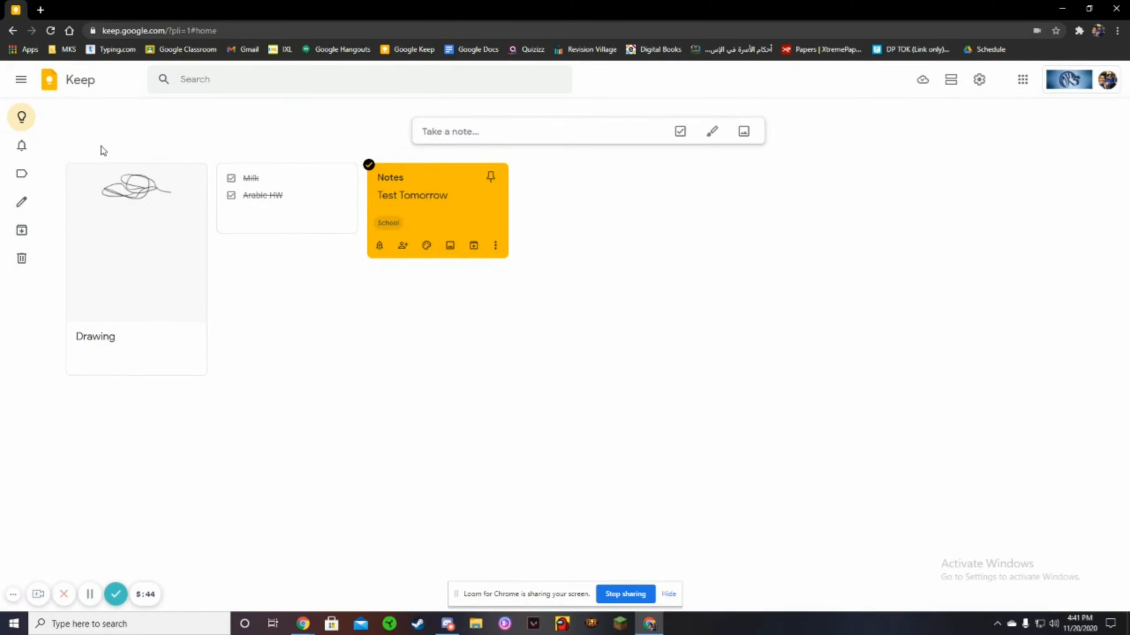
Step: View the notes filed under the School label and return to the main notes view
{"action": "mouse_move", "coordinate": [23, 147]}
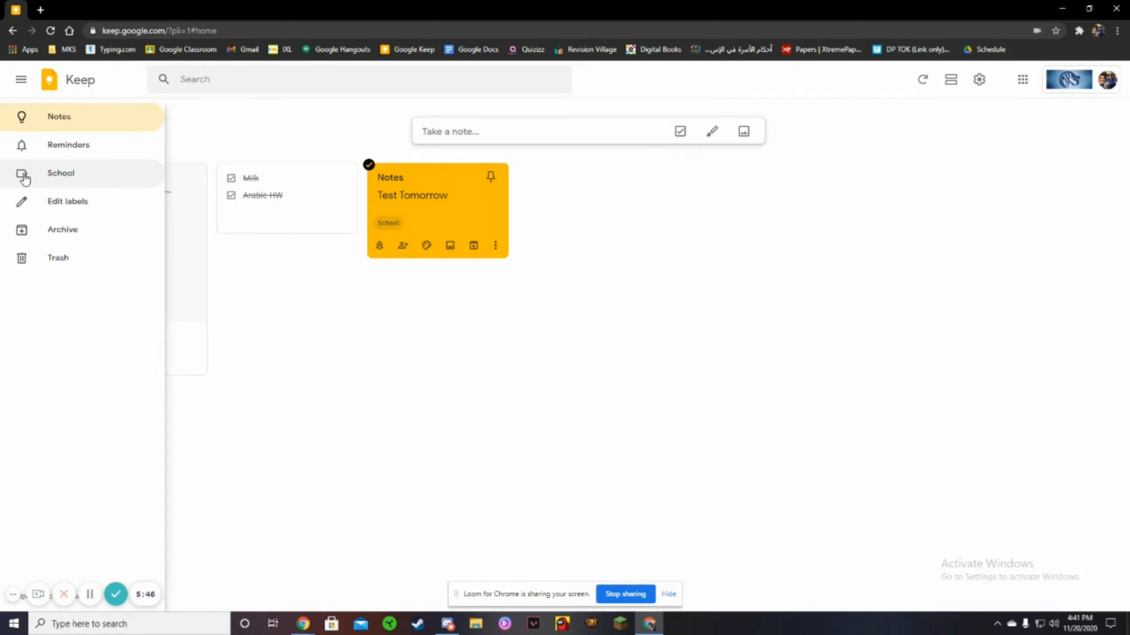
{"action": "left_click", "coordinate": [65, 182]}
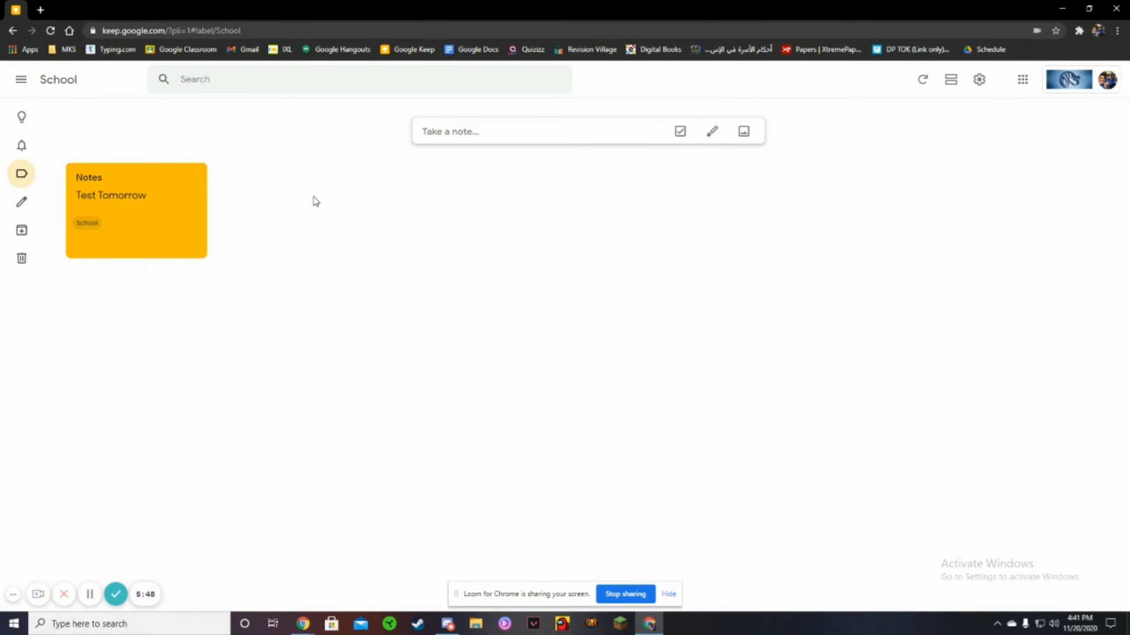
{"action": "mouse_move", "coordinate": [73, 242]}
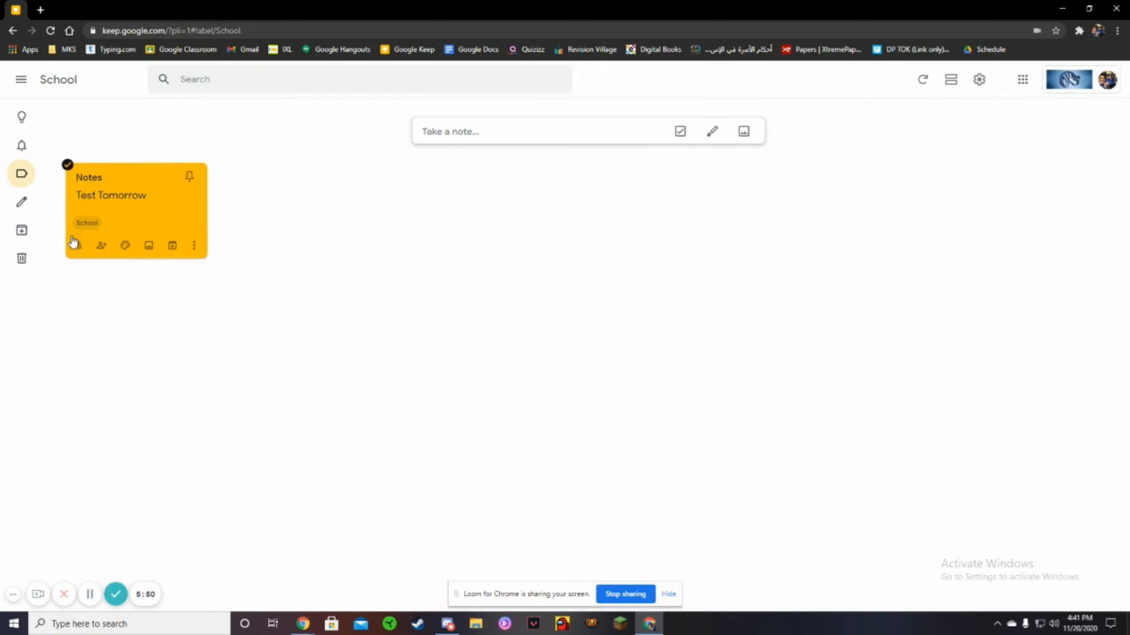
{"action": "left_click", "coordinate": [21, 117]}
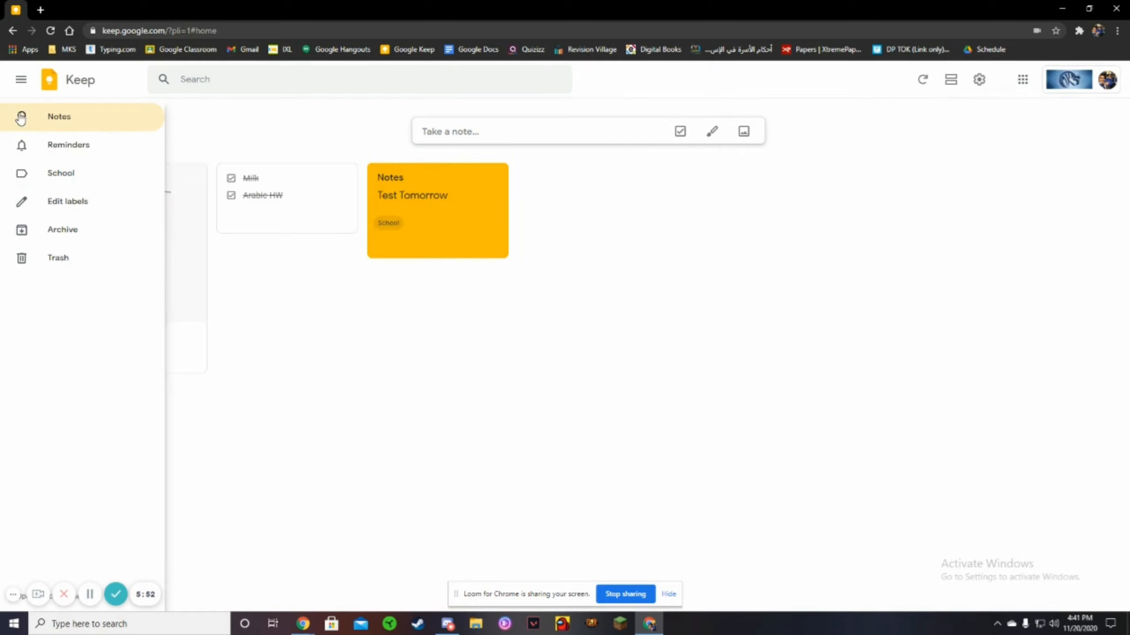
Step: Apply the existing School label to the Drawing note, close it and show the notes under that label
{"action": "mouse_move", "coordinate": [133, 289]}
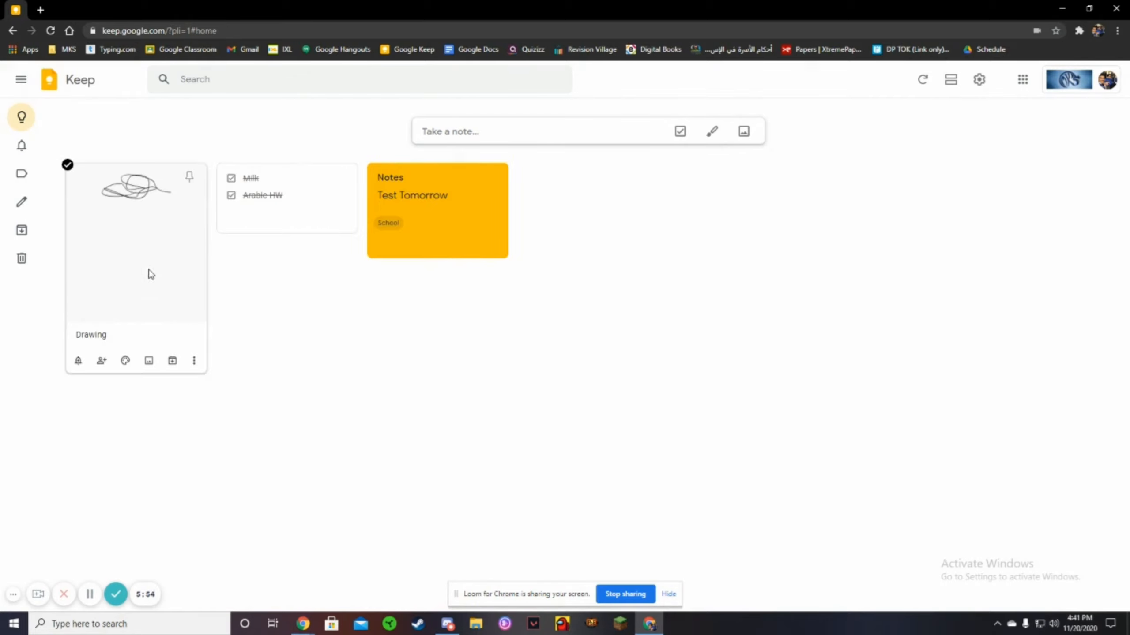
{"action": "left_click", "coordinate": [175, 317]}
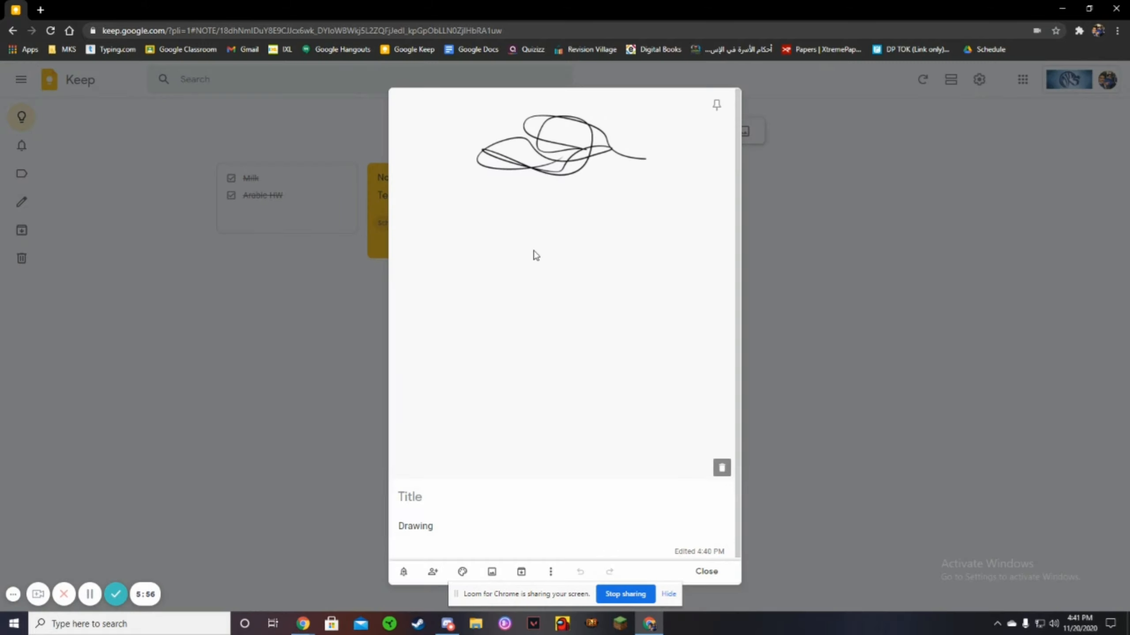
{"action": "left_click", "coordinate": [550, 573]}
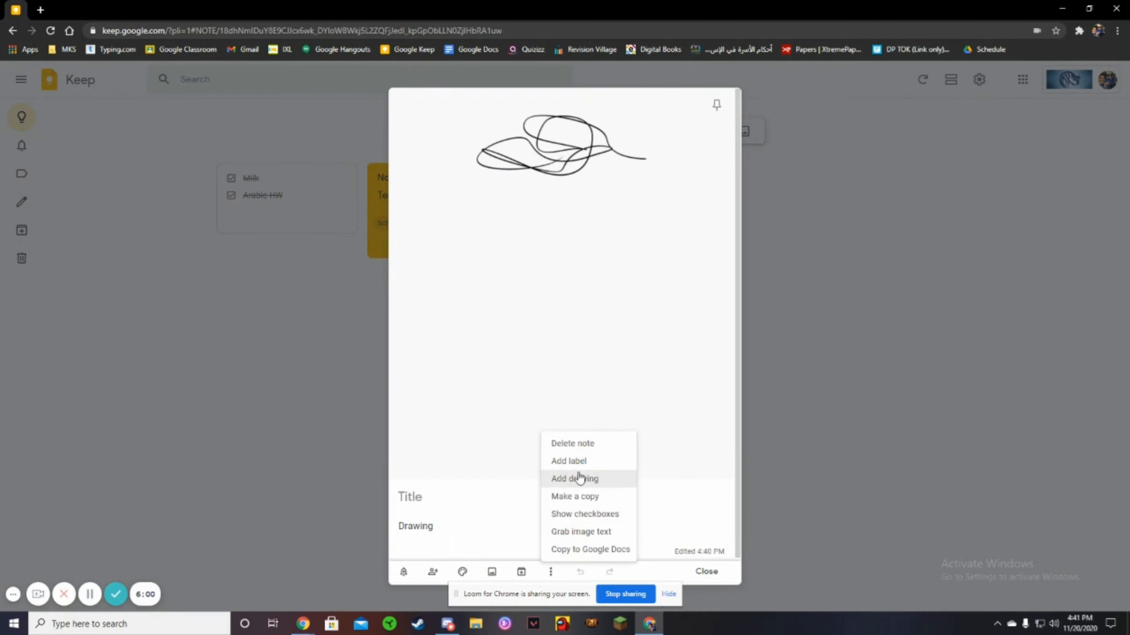
{"action": "left_click", "coordinate": [581, 467]}
{"action": "left_click", "coordinate": [552, 549]}
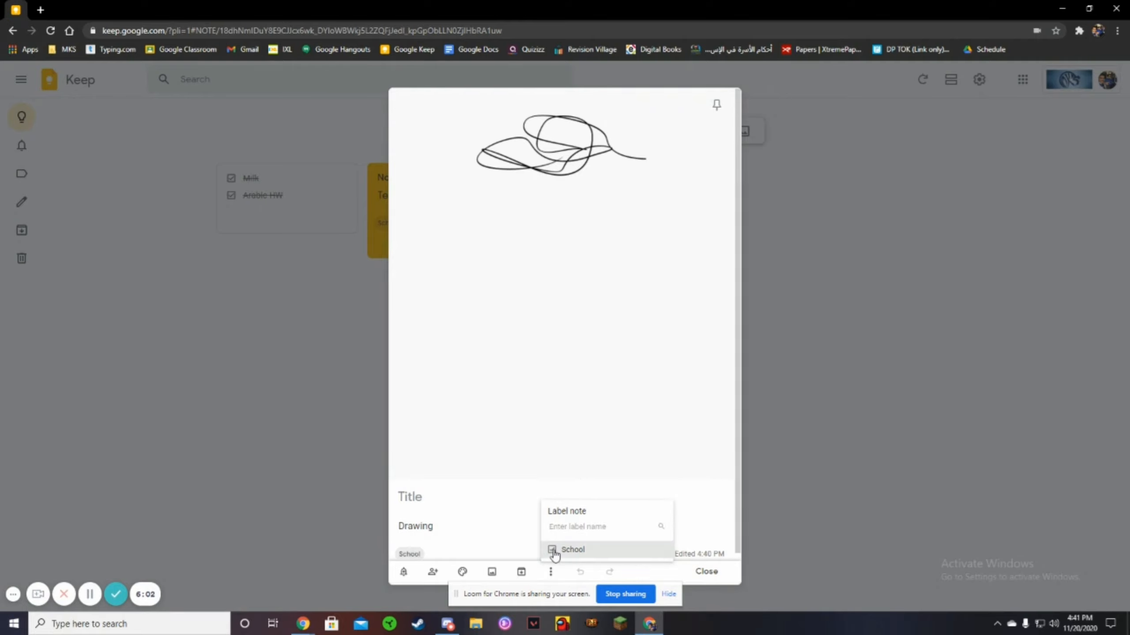
{"action": "left_click", "coordinate": [708, 574]}
{"action": "left_click", "coordinate": [45, 173]}
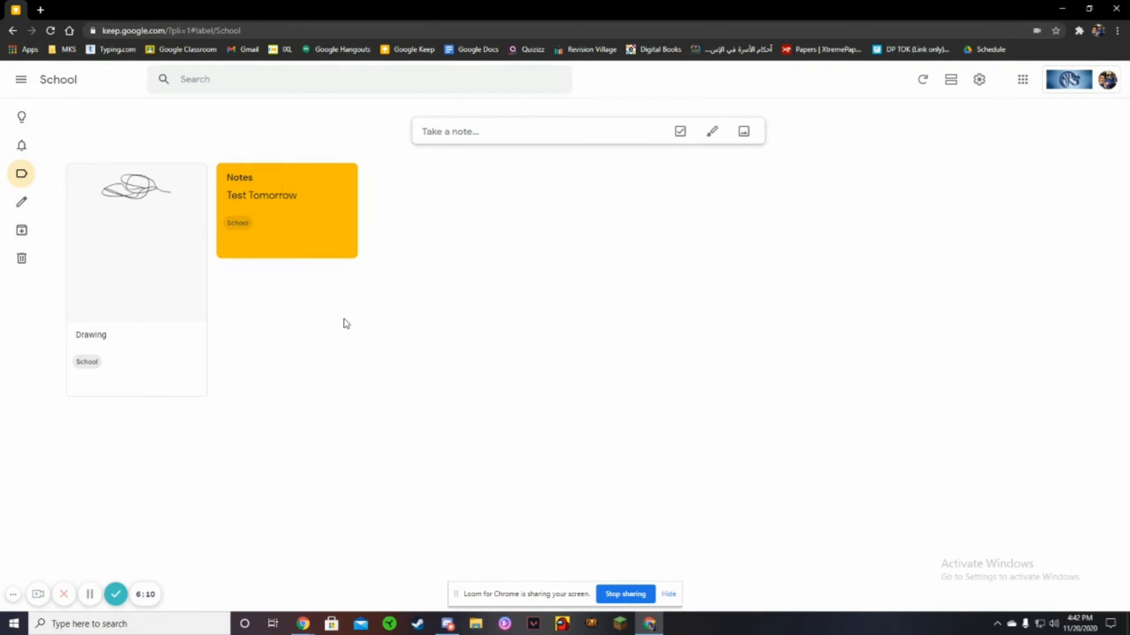
Step: Return to the main notes view and delete the orange Notes note
{"action": "left_click", "coordinate": [22, 118]}
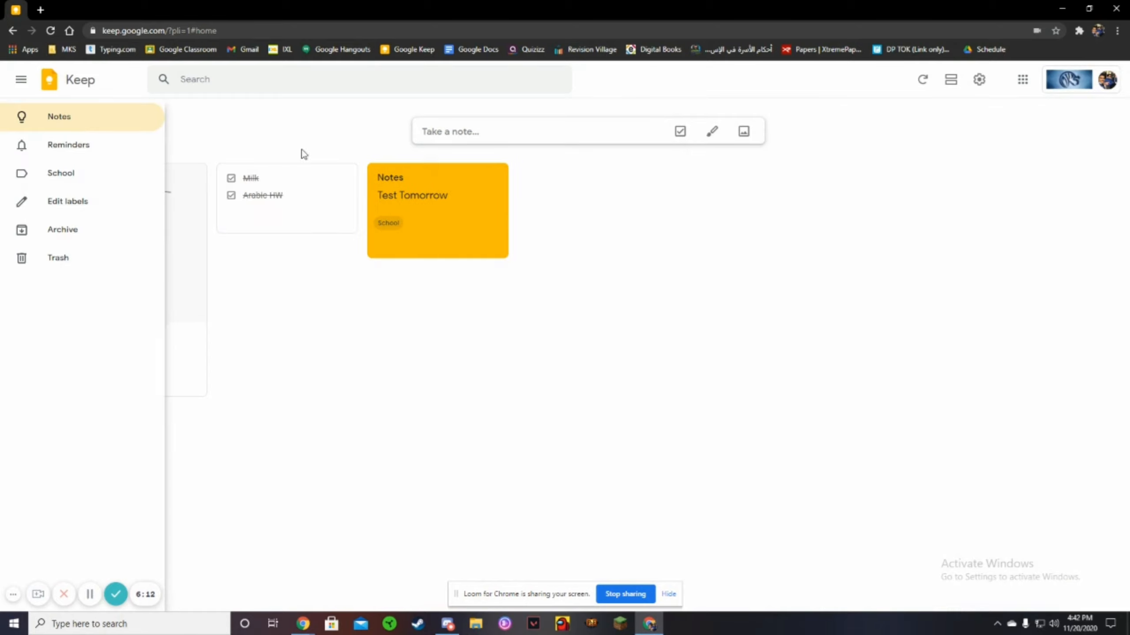
{"action": "left_click", "coordinate": [495, 248]}
{"action": "left_click", "coordinate": [505, 268]}
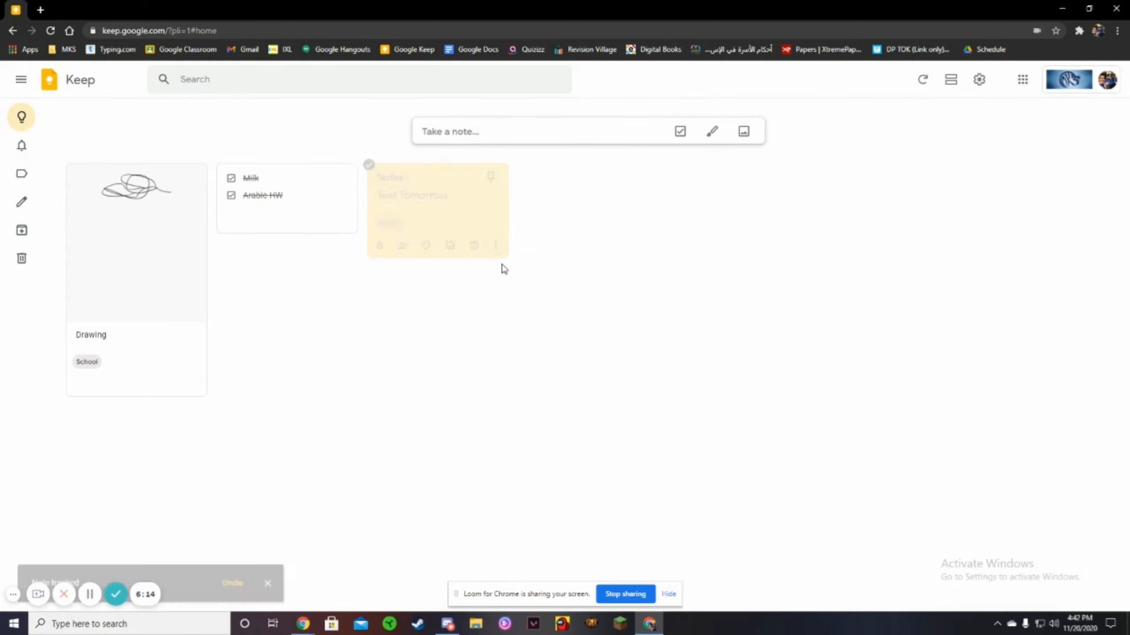
{"action": "mouse_move", "coordinate": [25, 263]}
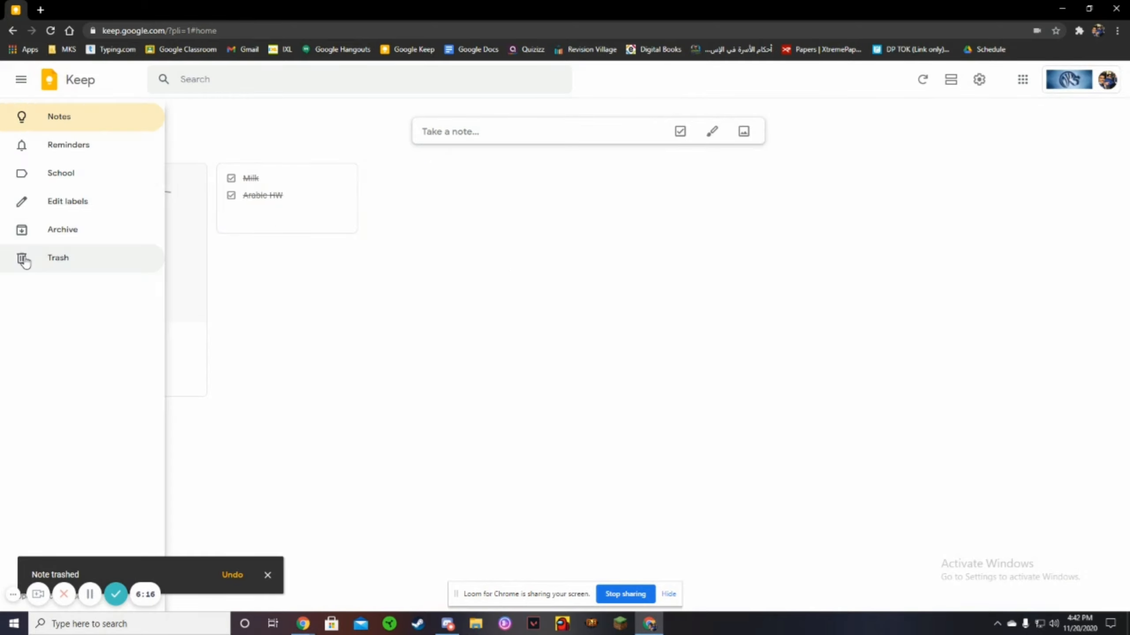
Step: Restore the orange Notes note without the School label from the trash and return to the main notes view
{"action": "left_click", "coordinate": [66, 262]}
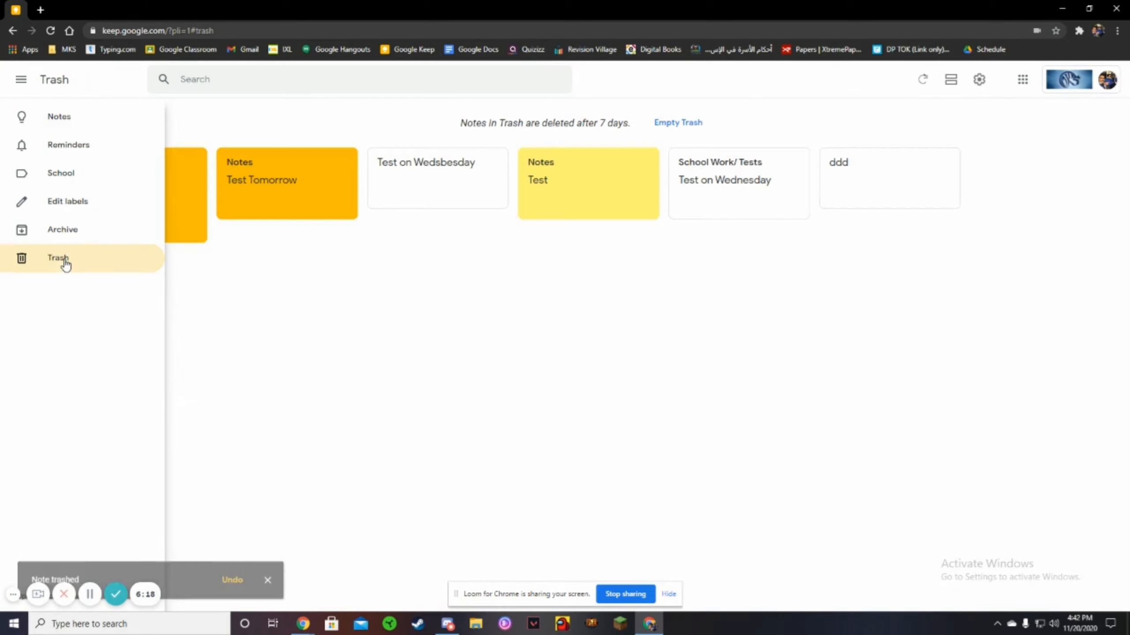
{"action": "mouse_move", "coordinate": [310, 201]}
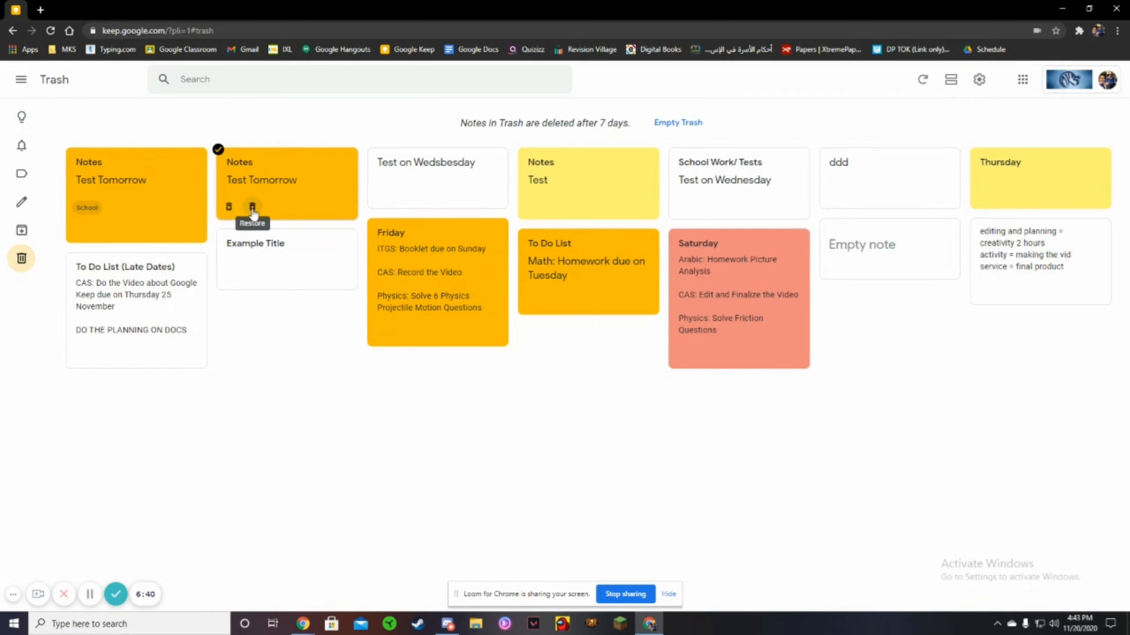
{"action": "left_click", "coordinate": [252, 207]}
{"action": "left_click", "coordinate": [22, 117]}
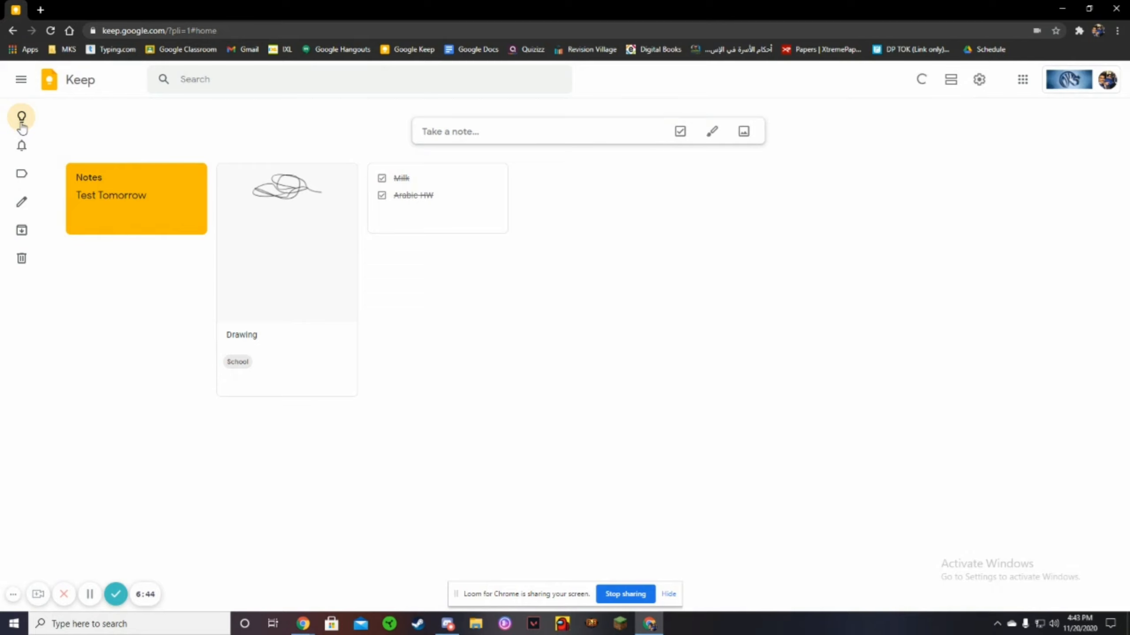
{"action": "mouse_move", "coordinate": [21, 127]}
Step: Review the notes, reminder and sharing options in the settings and save them unchanged
{"action": "left_click", "coordinate": [982, 89]}
{"action": "left_click", "coordinate": [992, 106]}
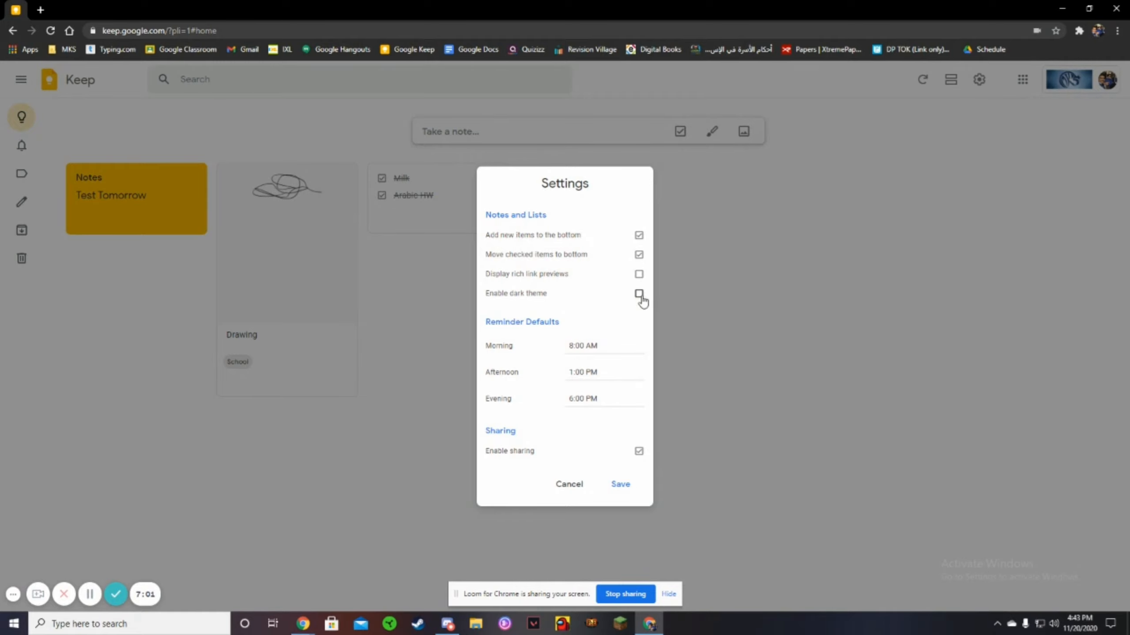
{"action": "left_click", "coordinate": [618, 488]}
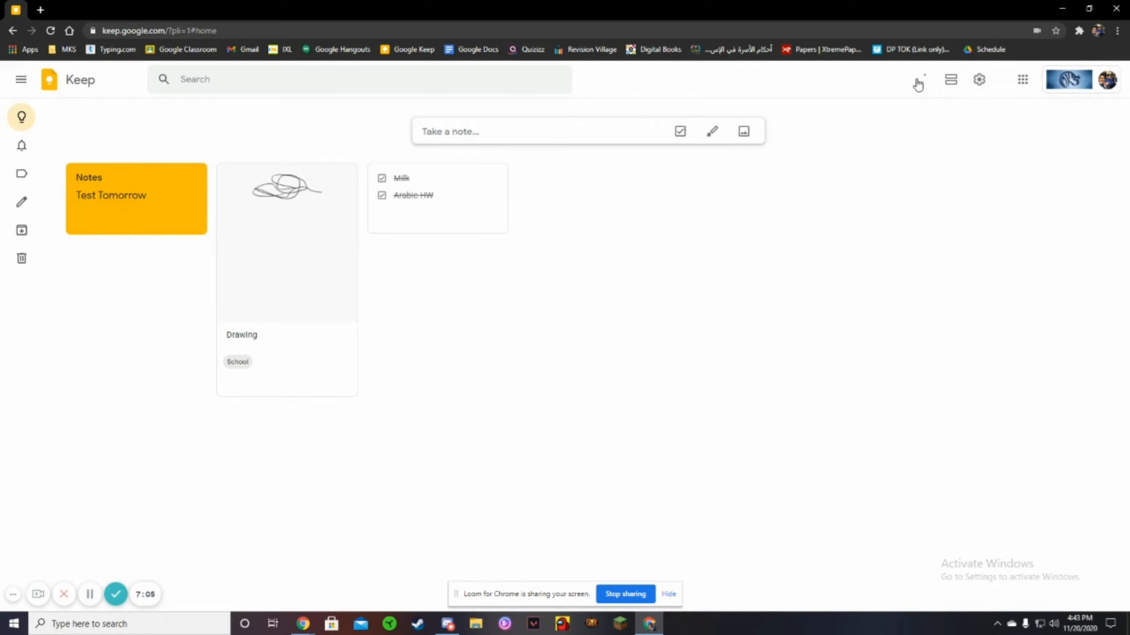
Step: Enable the dark theme and disable it again
{"action": "left_click", "coordinate": [981, 80]}
{"action": "left_click", "coordinate": [998, 122]}
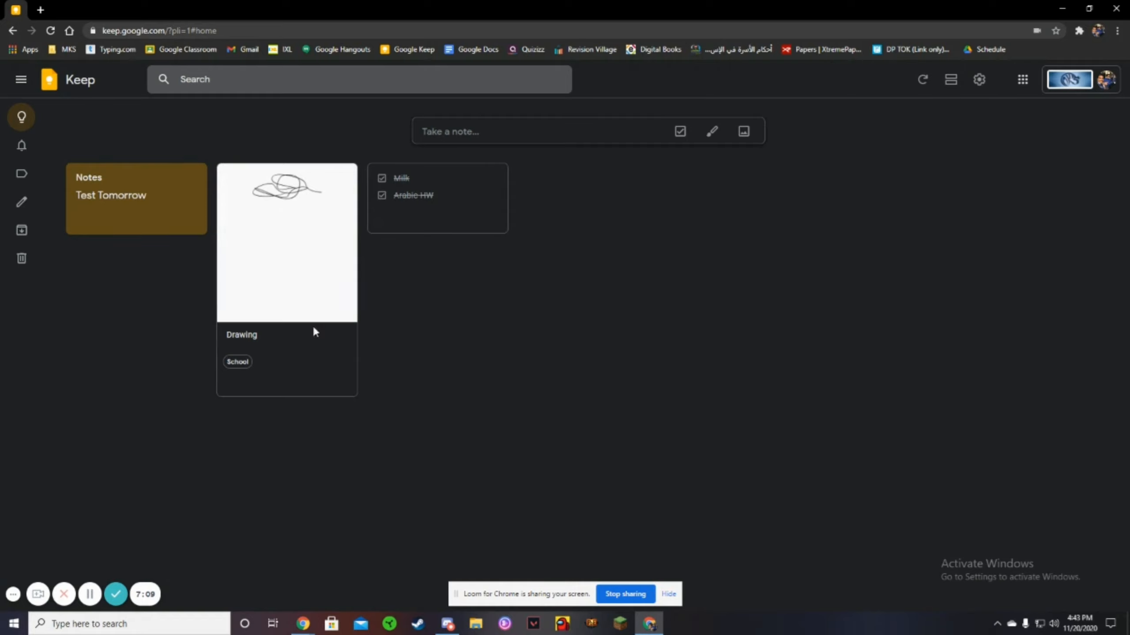
{"action": "left_click", "coordinate": [980, 81]}
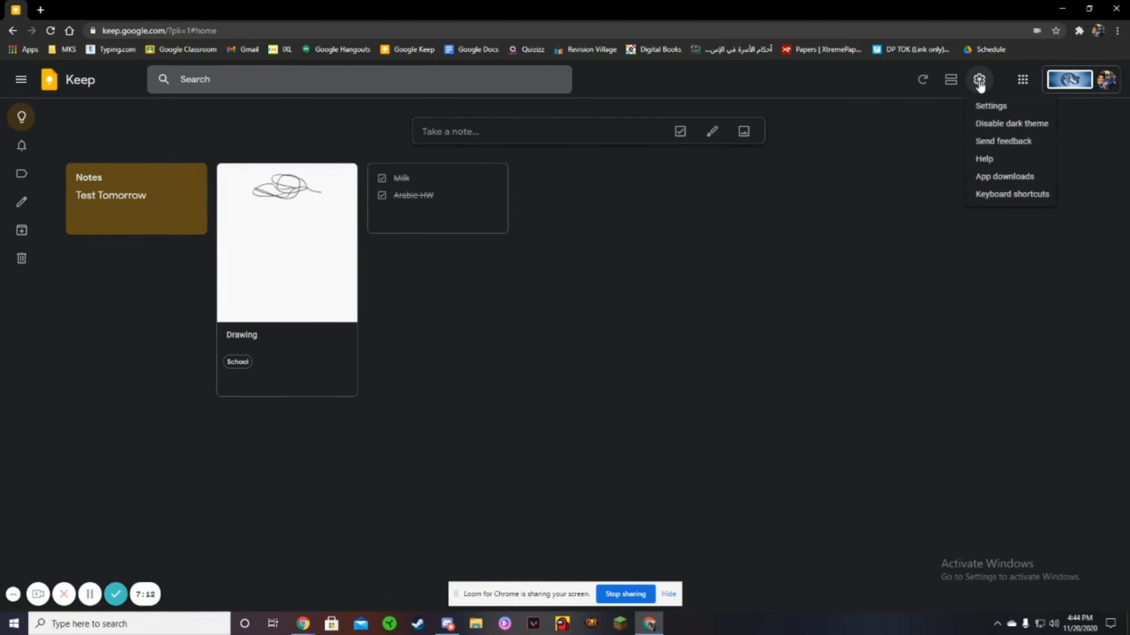
{"action": "left_click", "coordinate": [996, 124]}
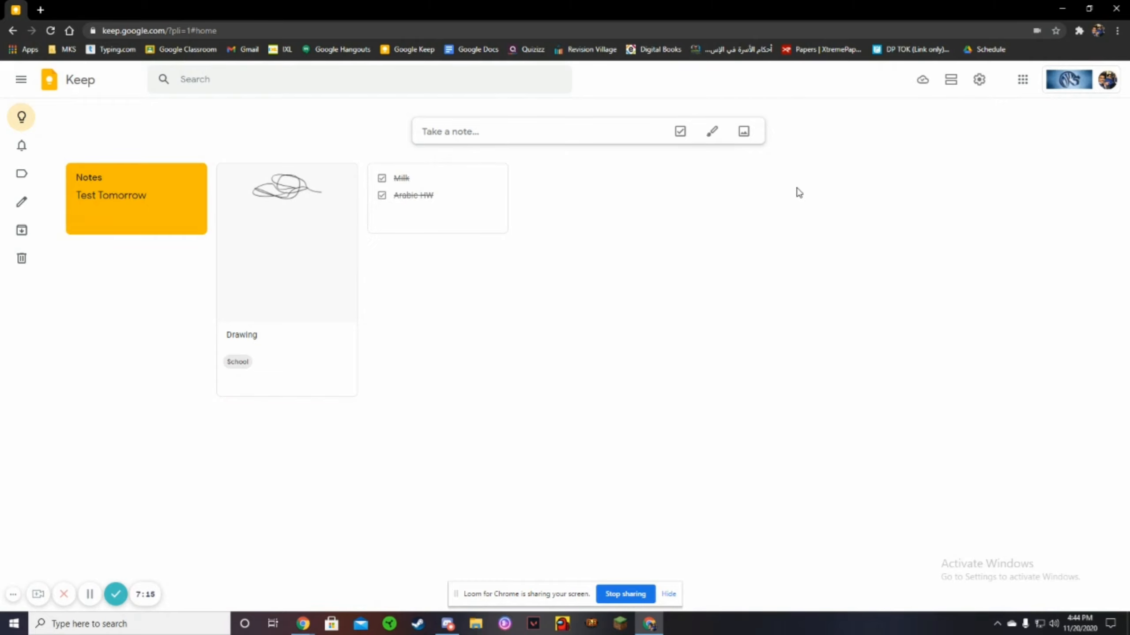
Step: Toggle the Enable sharing option in the settings and save
{"action": "left_click", "coordinate": [979, 80]}
{"action": "left_click", "coordinate": [996, 104]}
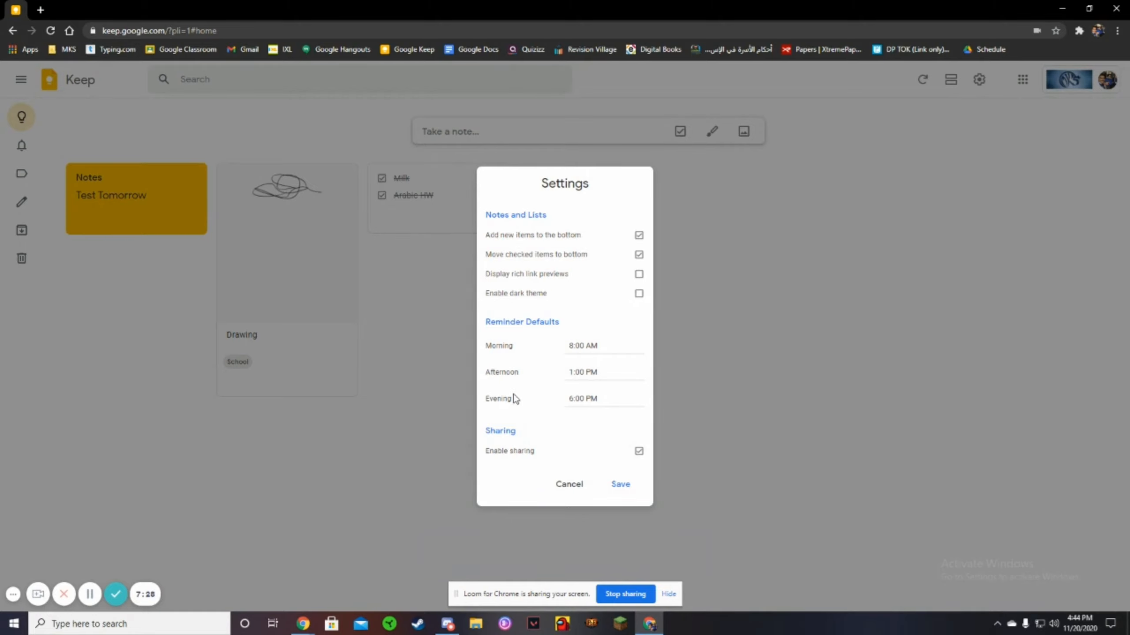
{"action": "left_click", "coordinate": [639, 452]}
{"action": "left_click", "coordinate": [620, 484]}
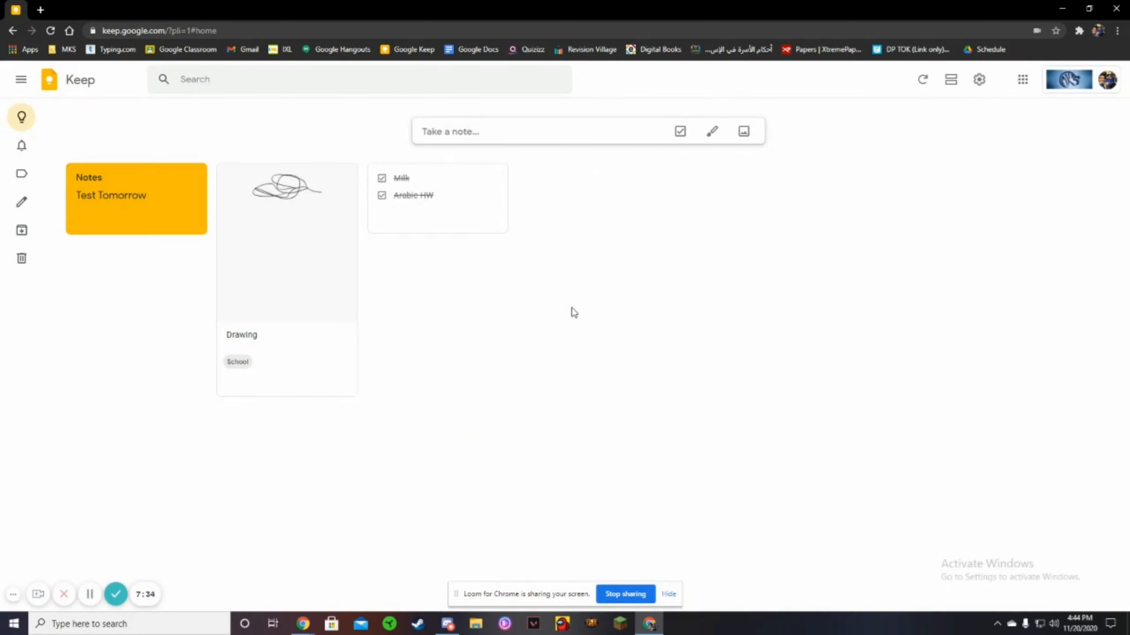
Step: View the full list of keyboard shortcuts and close it
{"action": "left_click", "coordinate": [978, 79]}
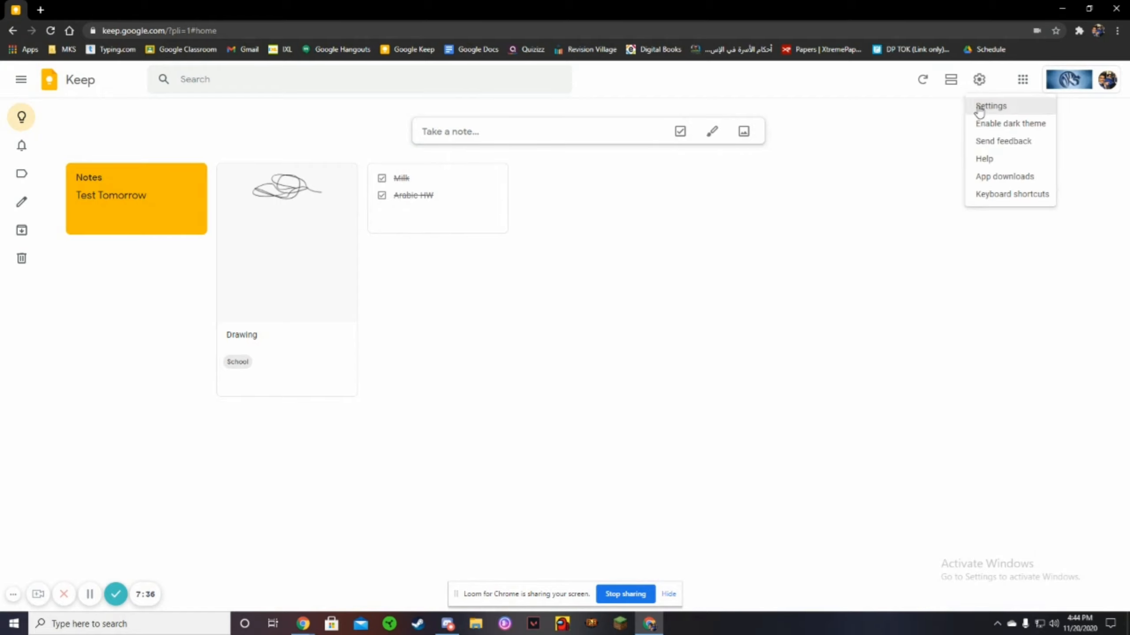
{"action": "left_click", "coordinate": [1004, 198]}
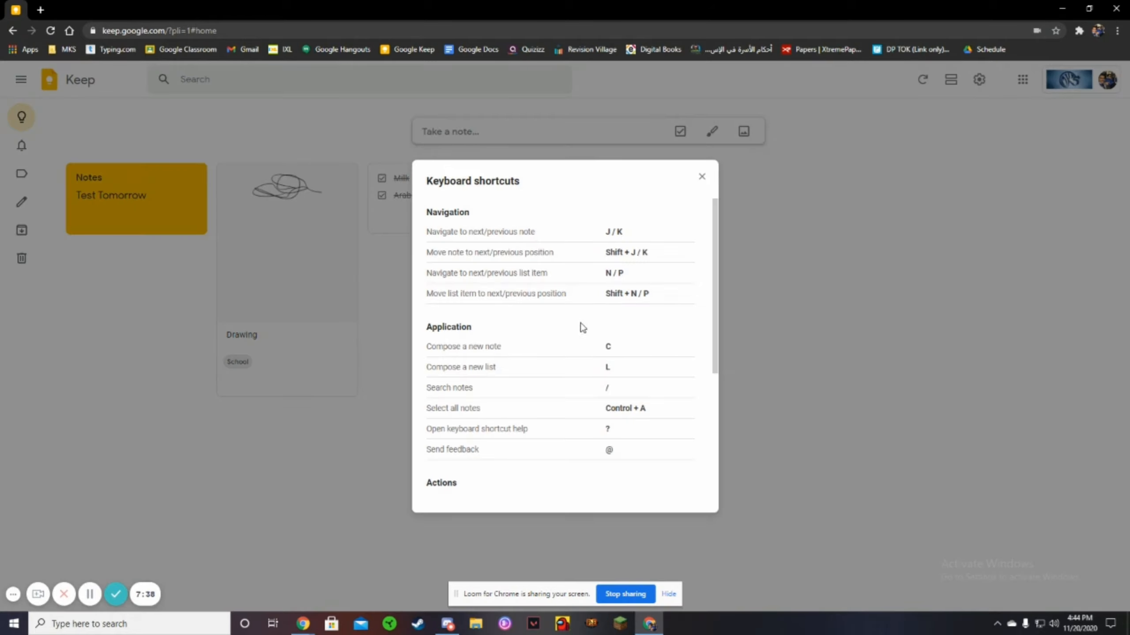
{"action": "scroll", "coordinate": [580, 328], "scroll_direction": "down", "scroll_amount": 3}
{"action": "scroll", "coordinate": [582, 327], "scroll_direction": "down", "scroll_amount": 2}
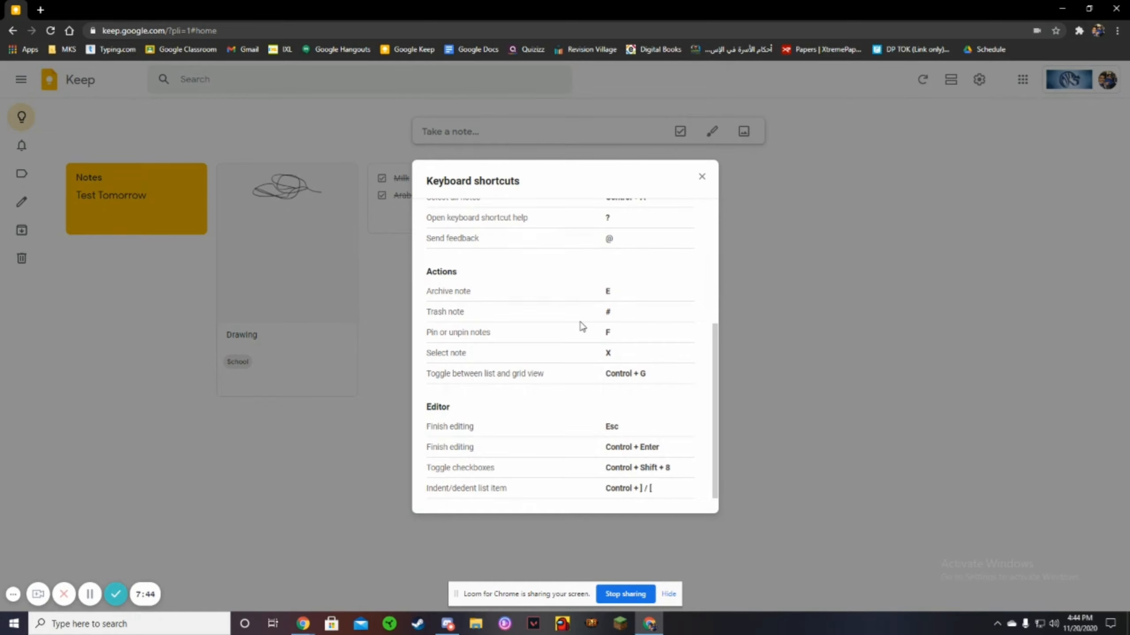
{"action": "key", "text": "Escape"}
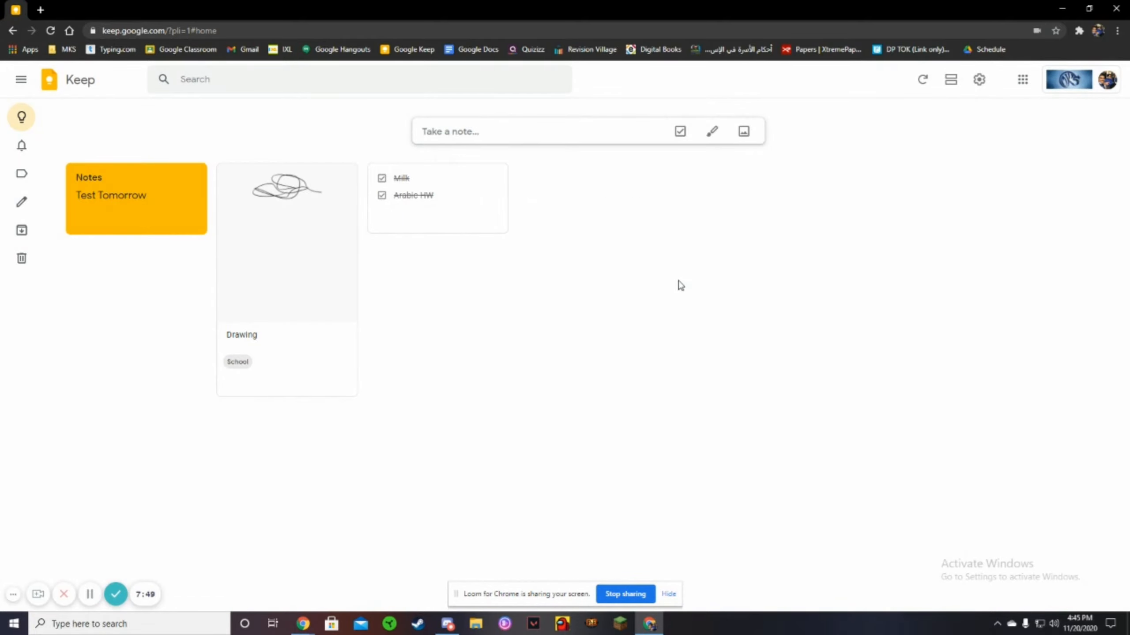
Step: Search the notes for "not" and clear the search text
{"action": "left_click", "coordinate": [426, 78]}
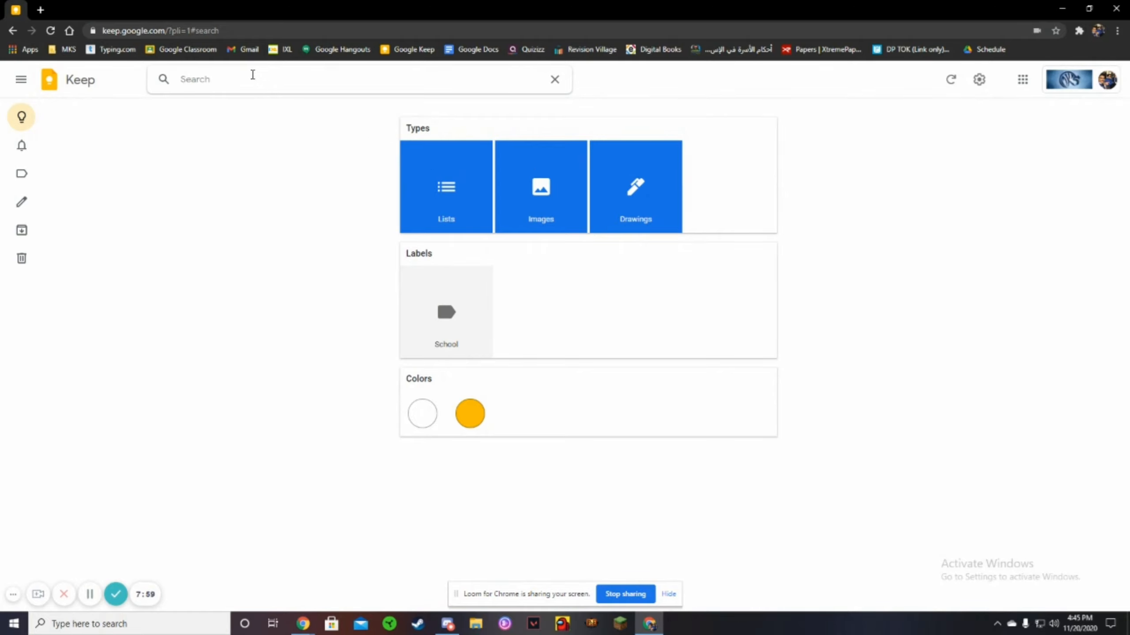
{"action": "type", "text": "not"}
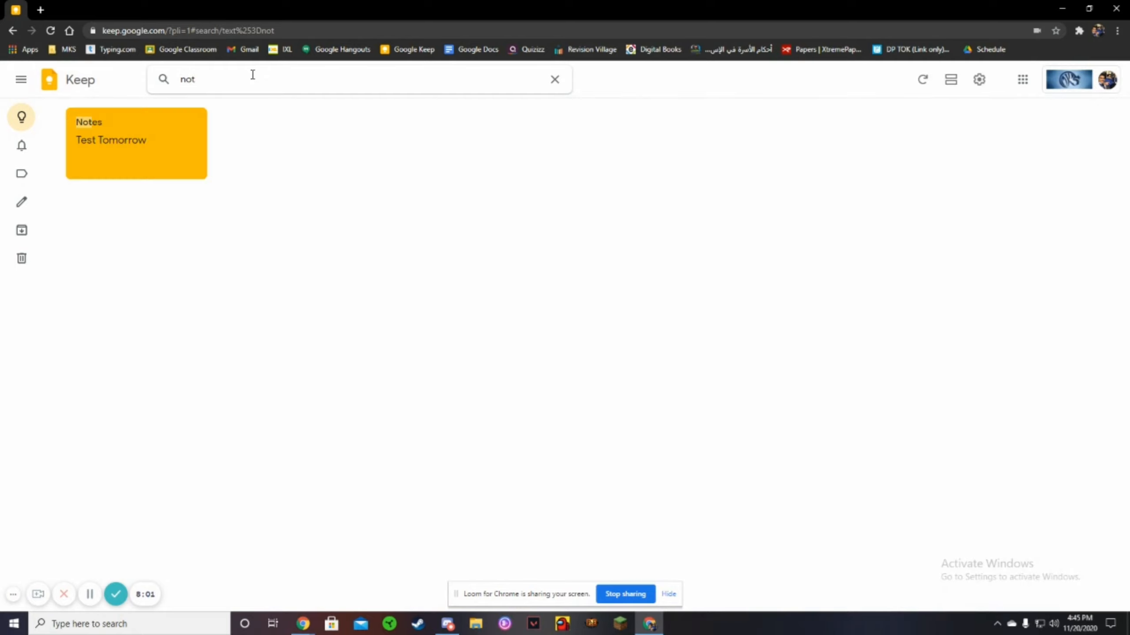
{"action": "left_click", "coordinate": [162, 79]}
{"action": "key", "text": "BackSpace"}
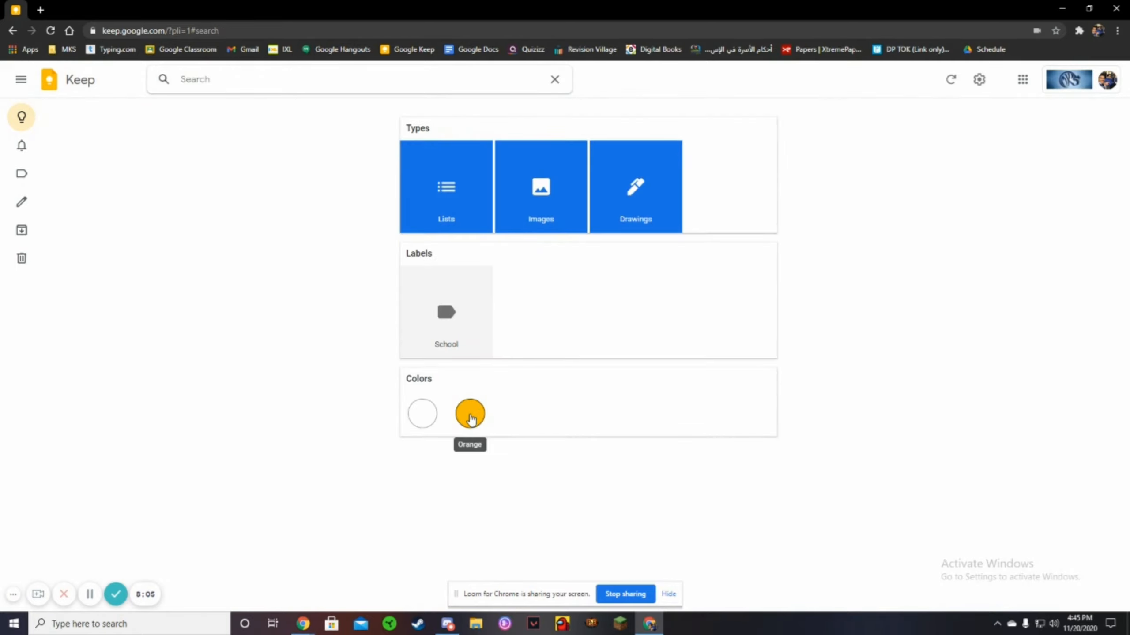
Step: Filter the notes by the Orange color, clear the filter and return to the main notes view
{"action": "left_click", "coordinate": [470, 418]}
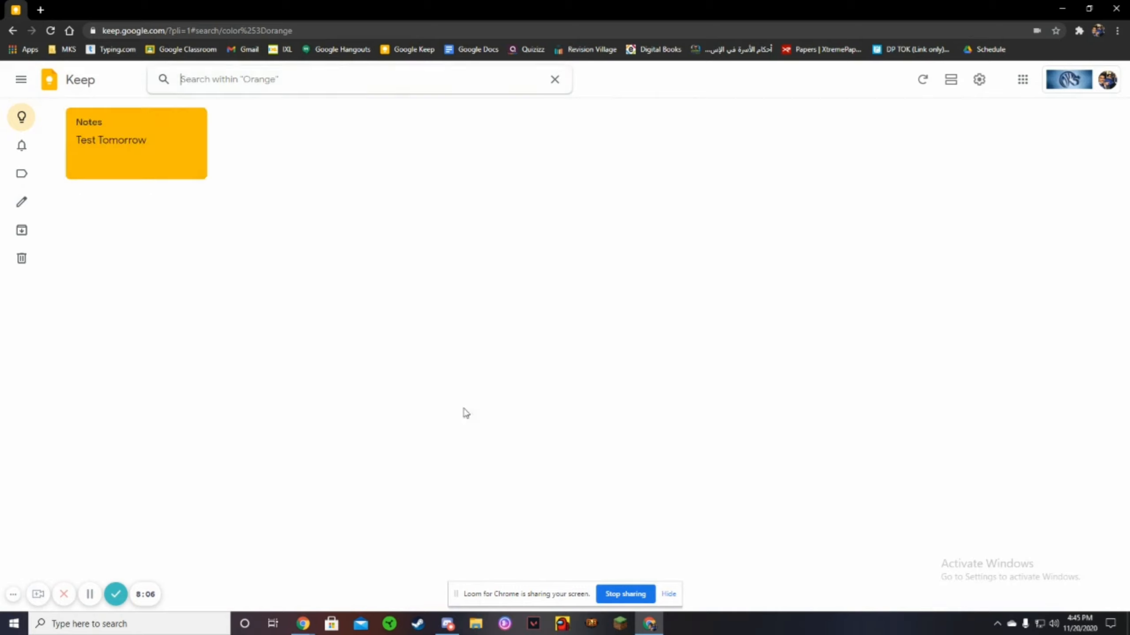
{"action": "left_click", "coordinate": [560, 93]}
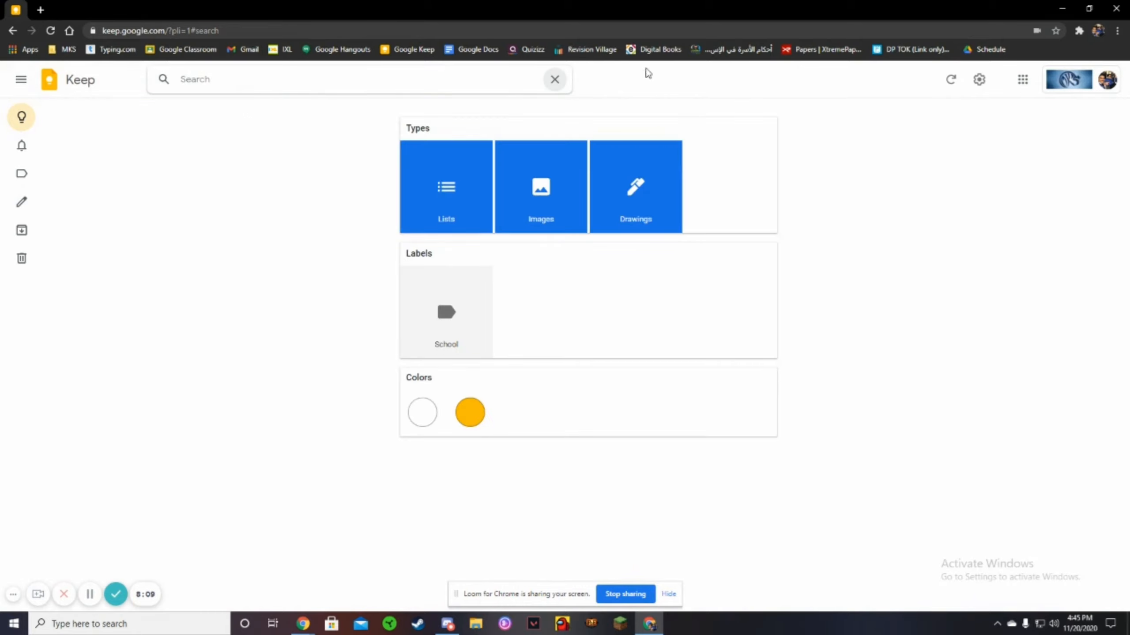
{"action": "left_click", "coordinate": [952, 82]}
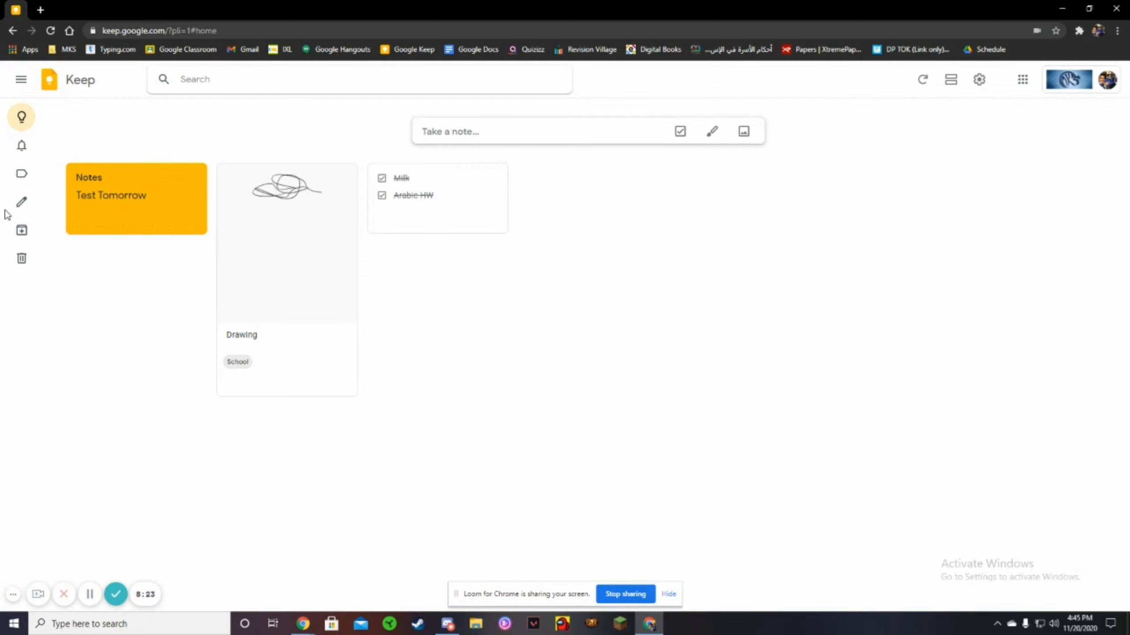
Step: Show the notes in list view, look through them and switch back to grid view
{"action": "left_click", "coordinate": [950, 80]}
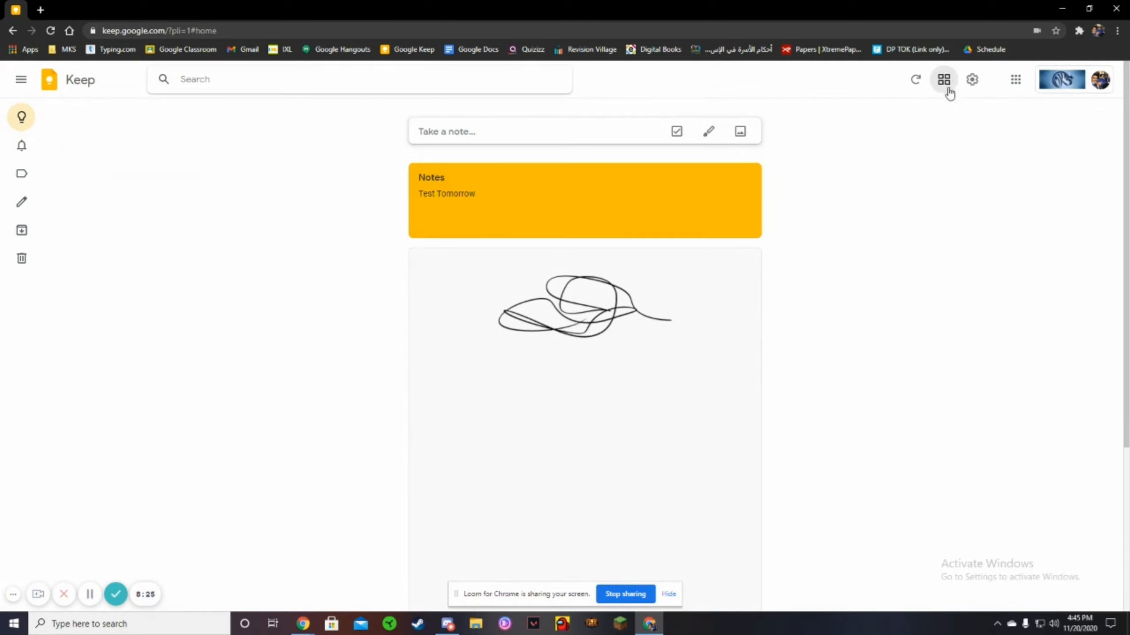
{"action": "scroll", "coordinate": [562, 303], "scroll_direction": "down", "scroll_amount": 4}
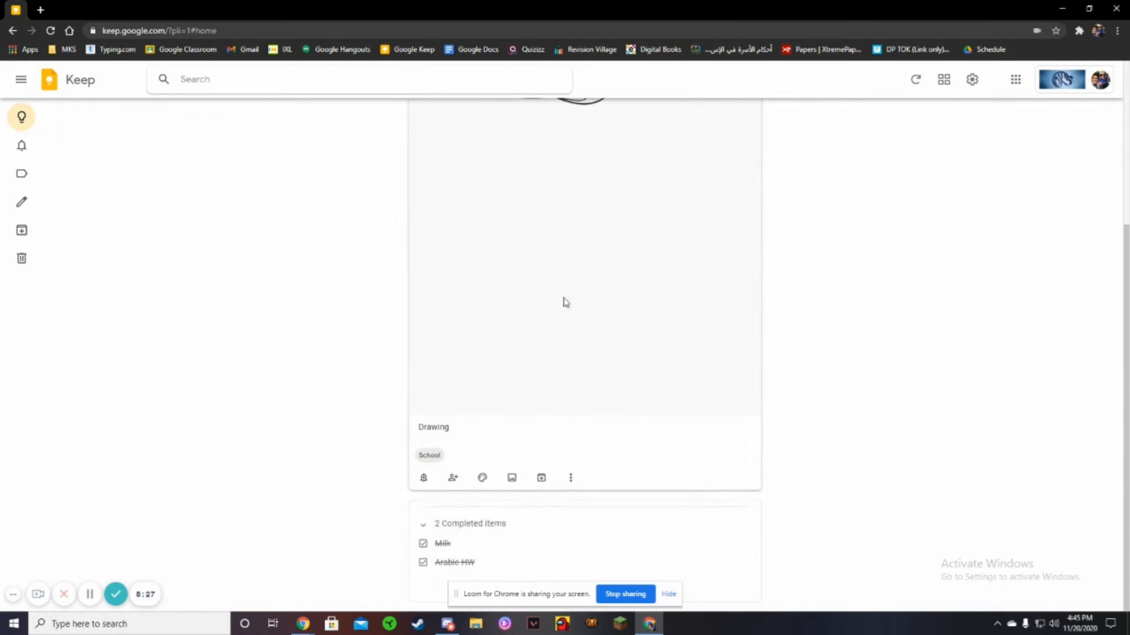
{"action": "scroll", "coordinate": [562, 302], "scroll_direction": "up", "scroll_amount": 4}
{"action": "left_click", "coordinate": [943, 81]}
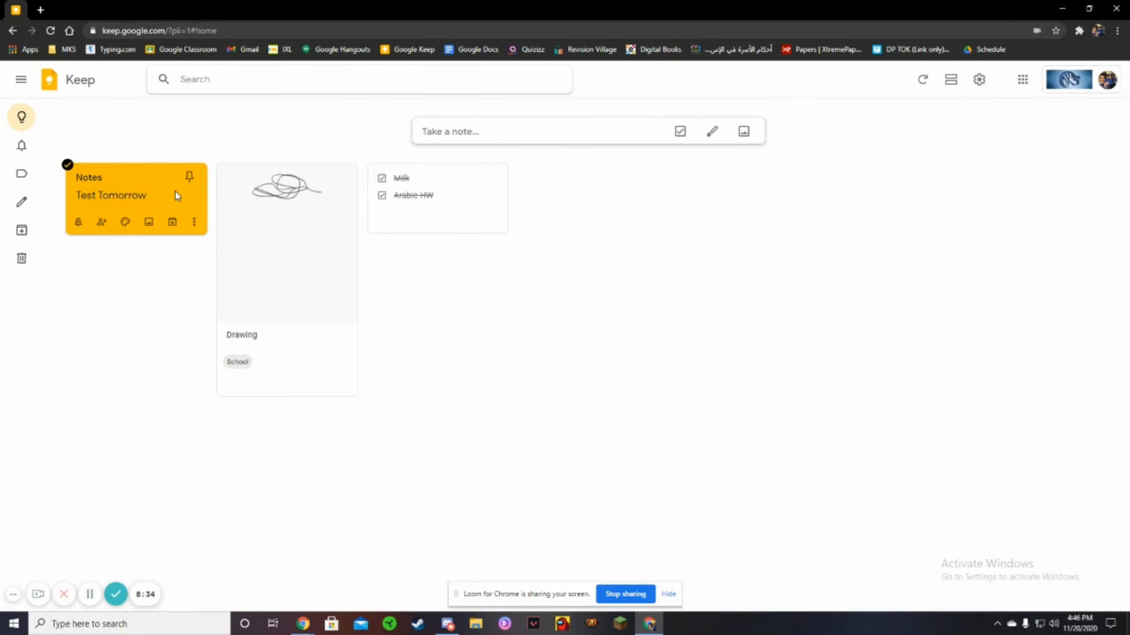
Step: Open the orange Notes note and copy it to Google Docs
{"action": "left_click", "coordinate": [126, 193]}
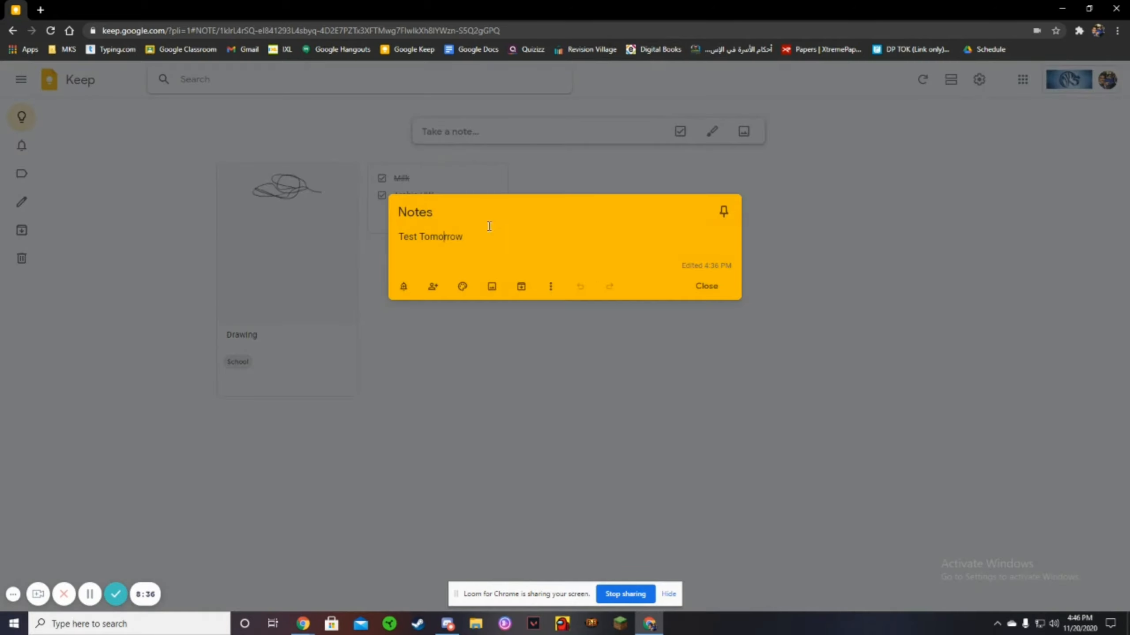
{"action": "left_click", "coordinate": [552, 287]}
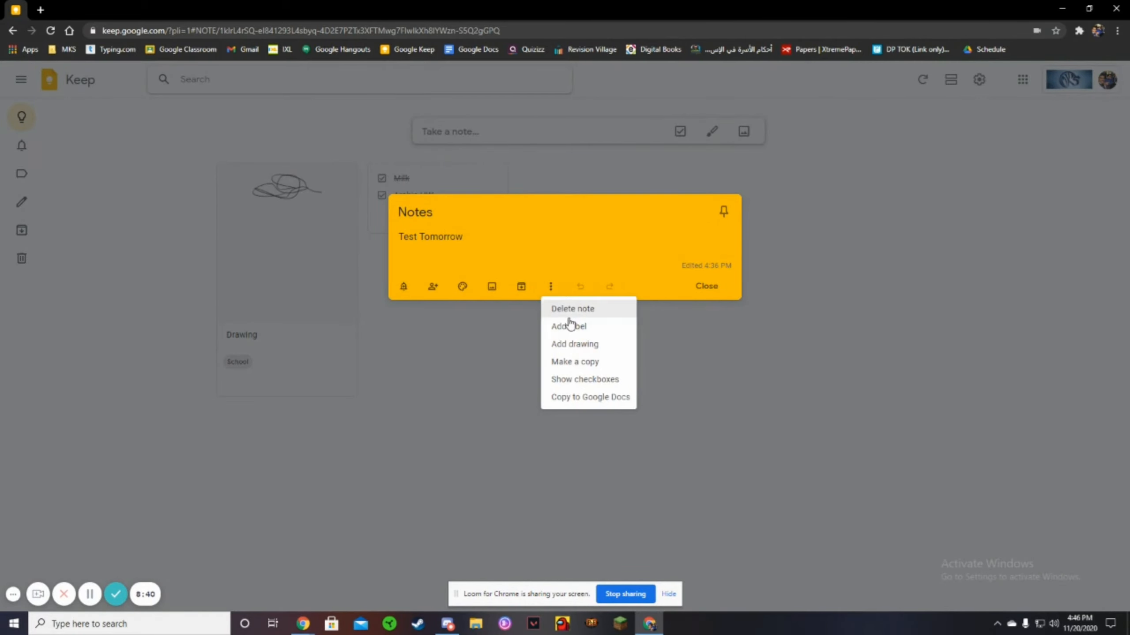
{"action": "left_click", "coordinate": [579, 398]}
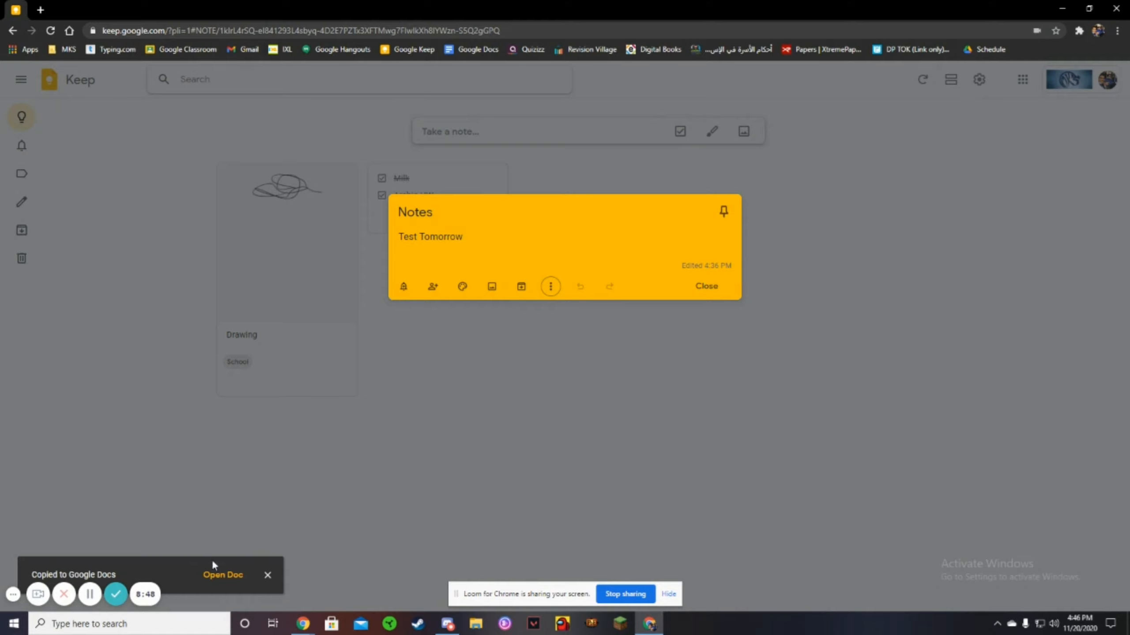
Step: Open the copied note in Google Docs, switch back to Google Keep and close the note
{"action": "left_click", "coordinate": [213, 576]}
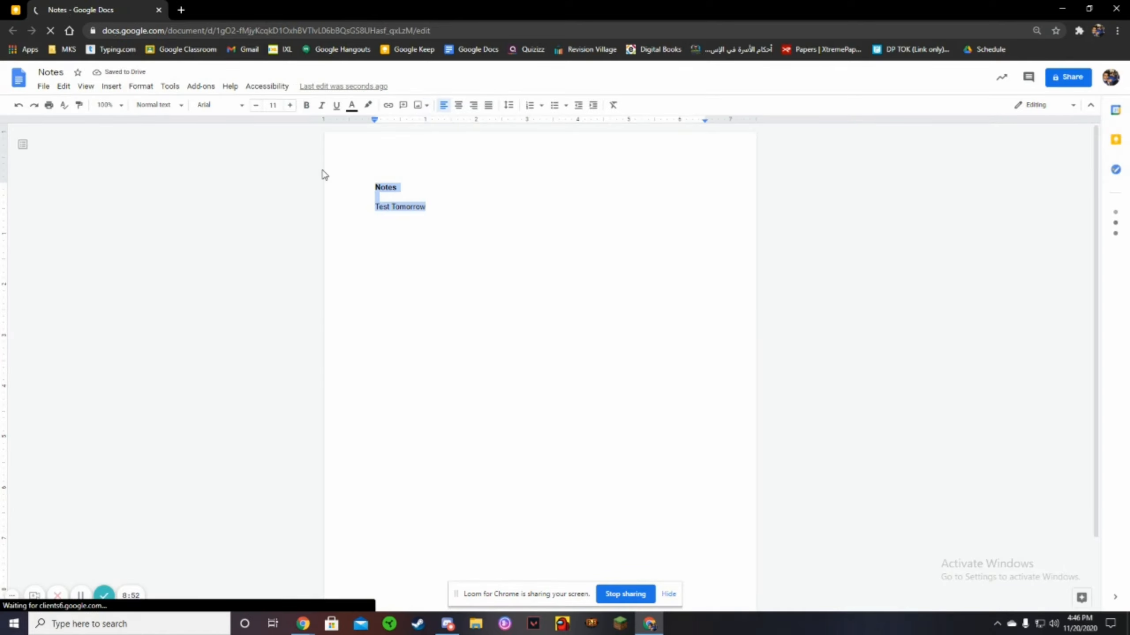
{"action": "left_click", "coordinate": [16, 9]}
{"action": "left_click", "coordinate": [718, 399]}
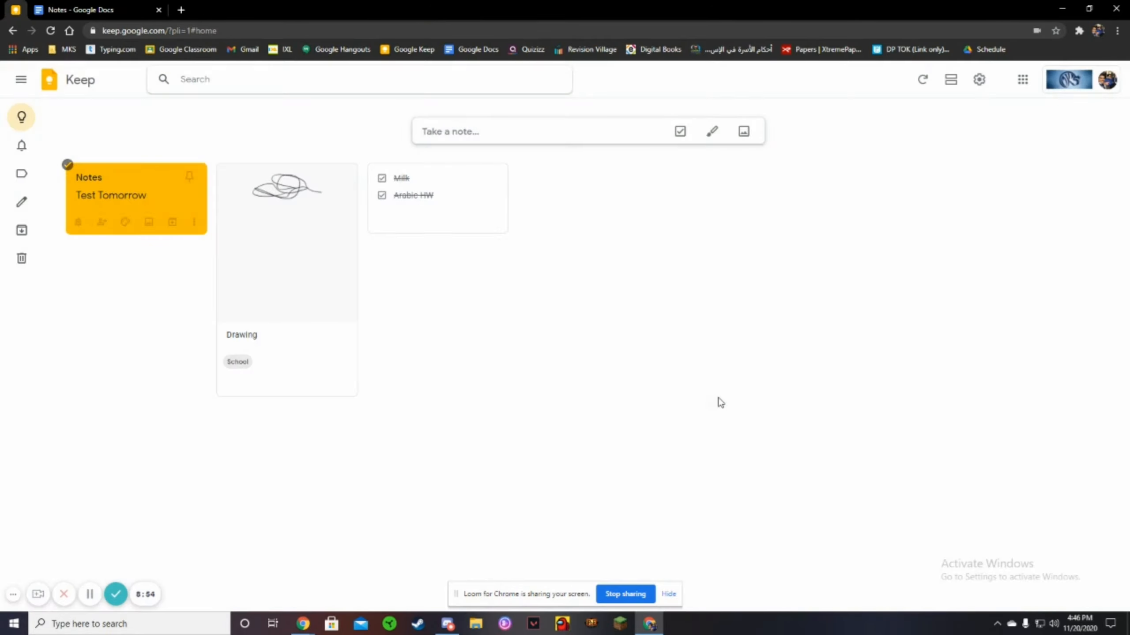